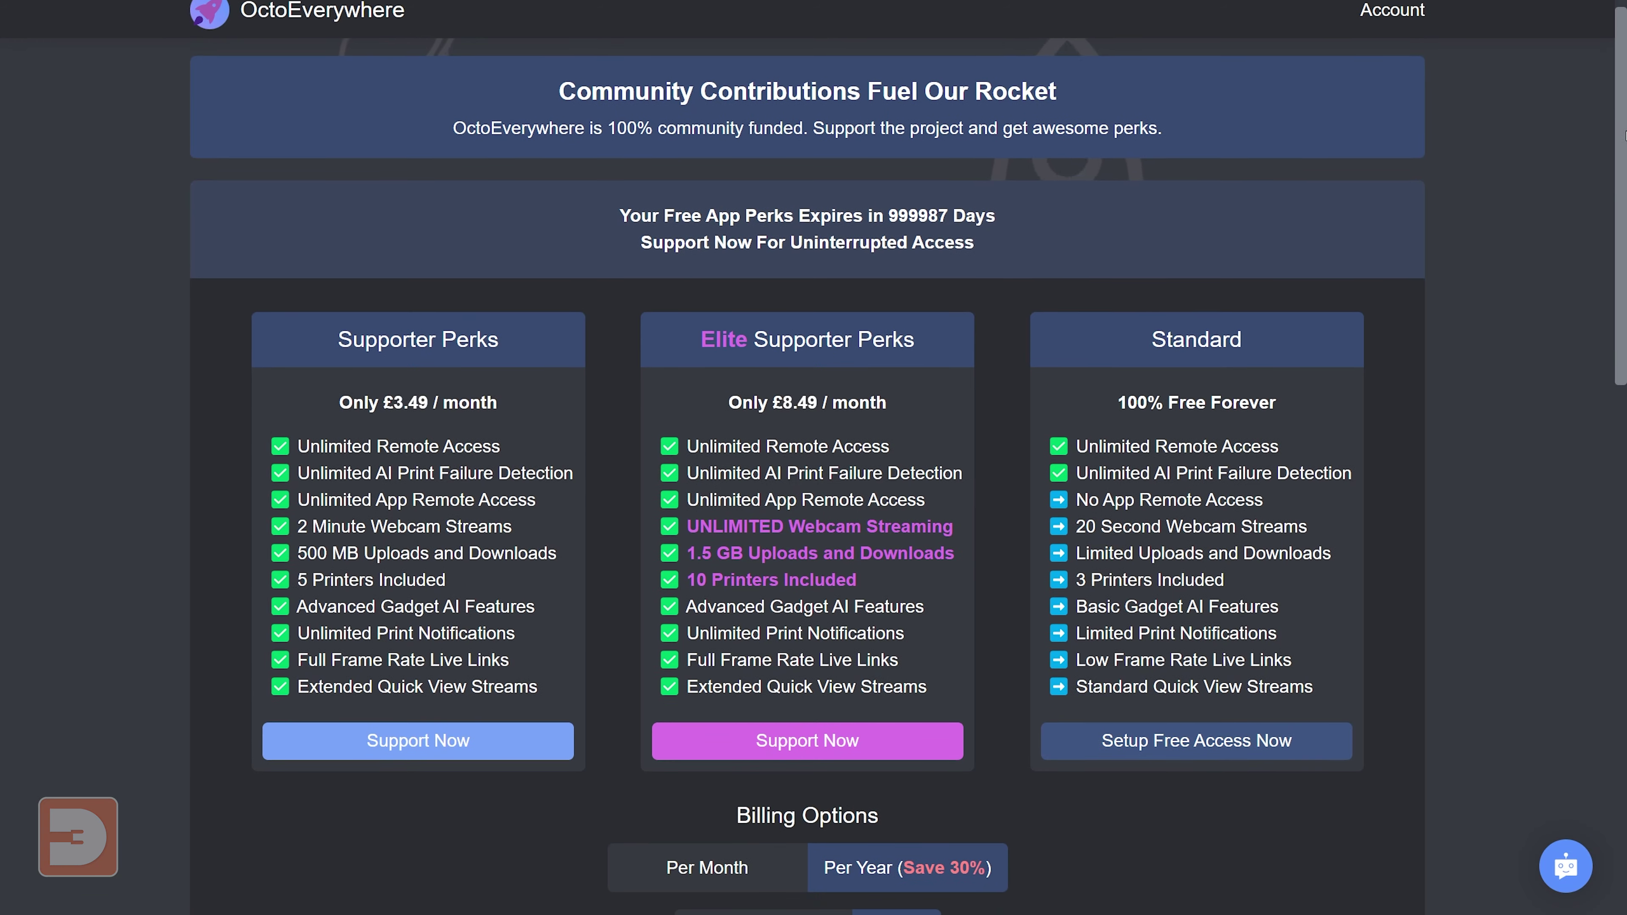
- Scroll down the community perks page to see more of the plan comparison
scroll(1522, 327, "down", 2)
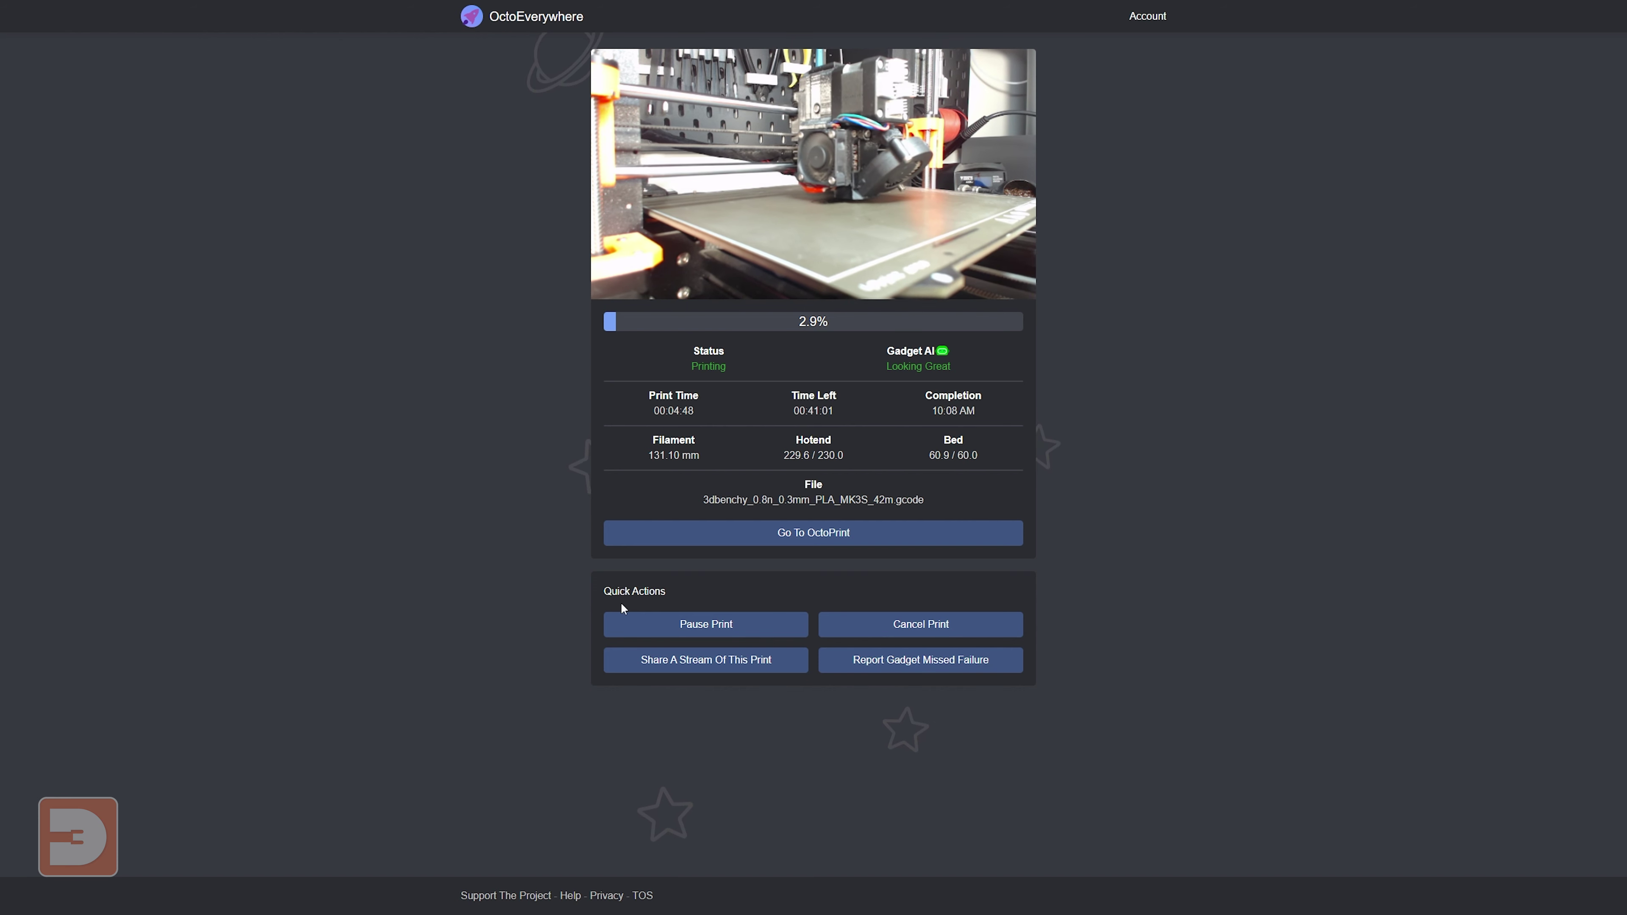
- Start sharing a live stream of this print titled 'Epic Benchy'
left_click(692, 664)
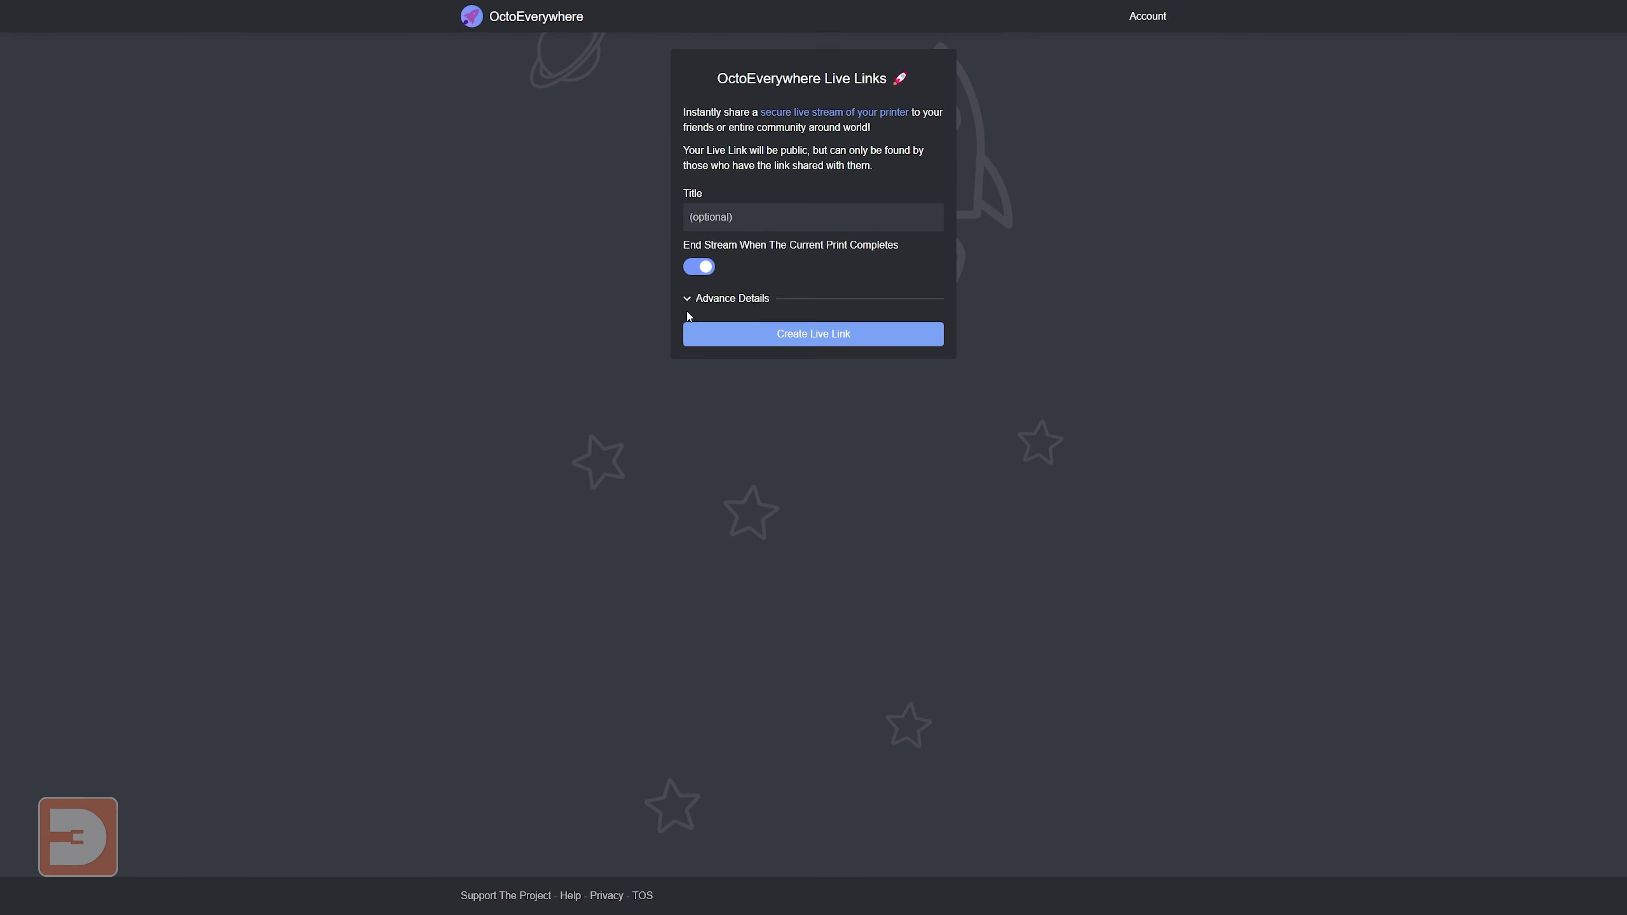
type("Epic Benchy")
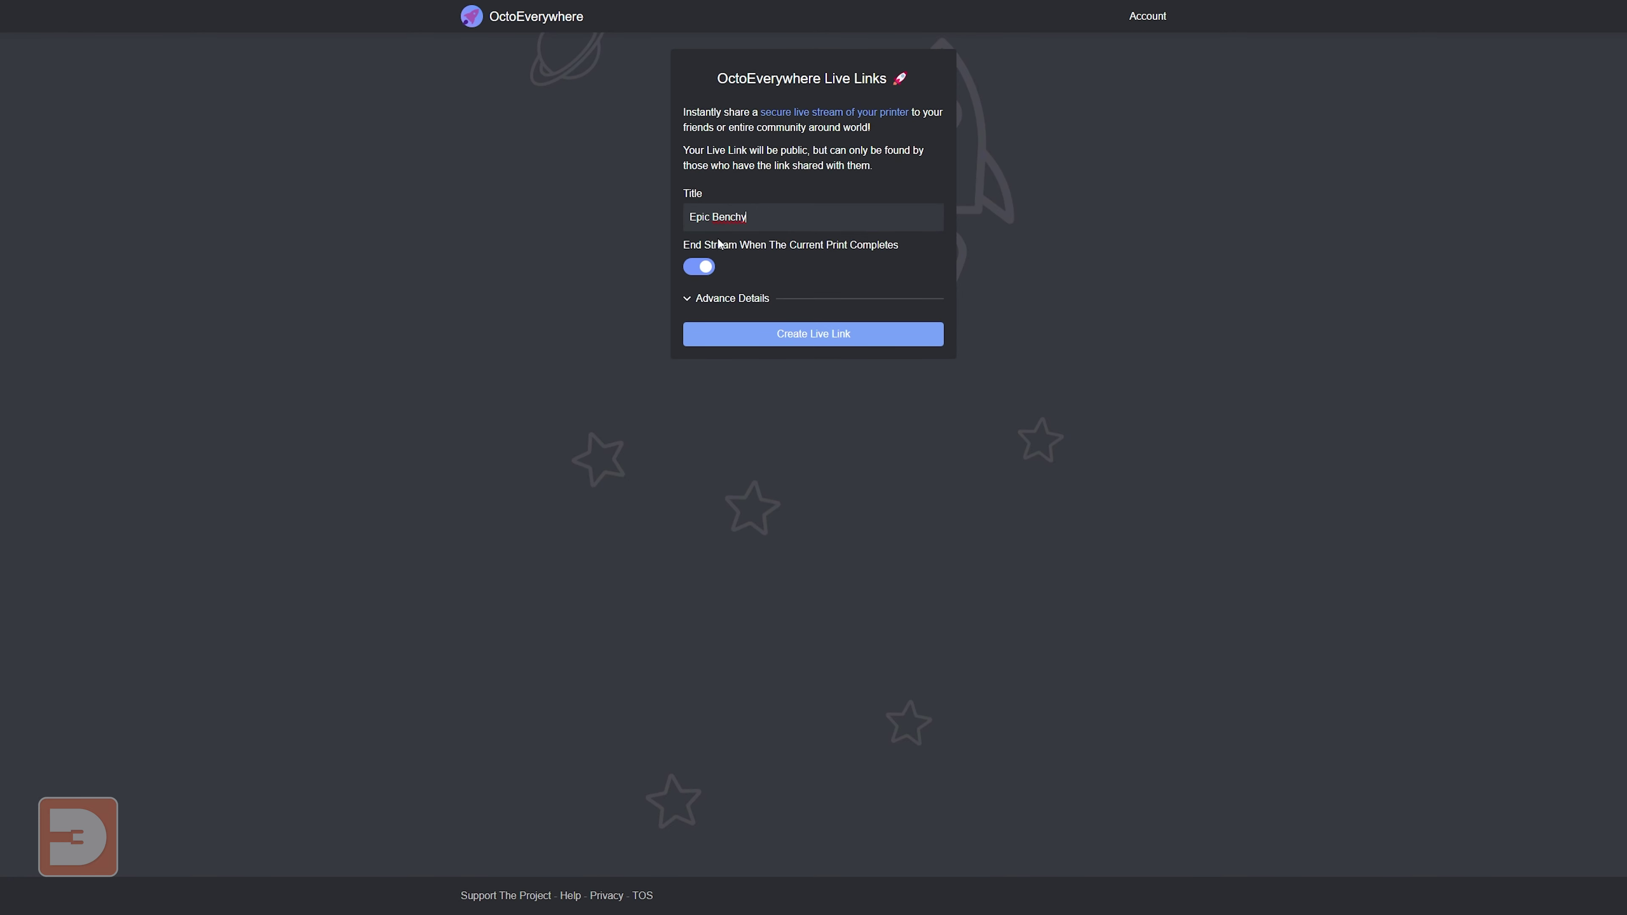
- Keep 30-day link expiration, end the stream at print completion, show advanced fields, and create the link
left_click(701, 268)
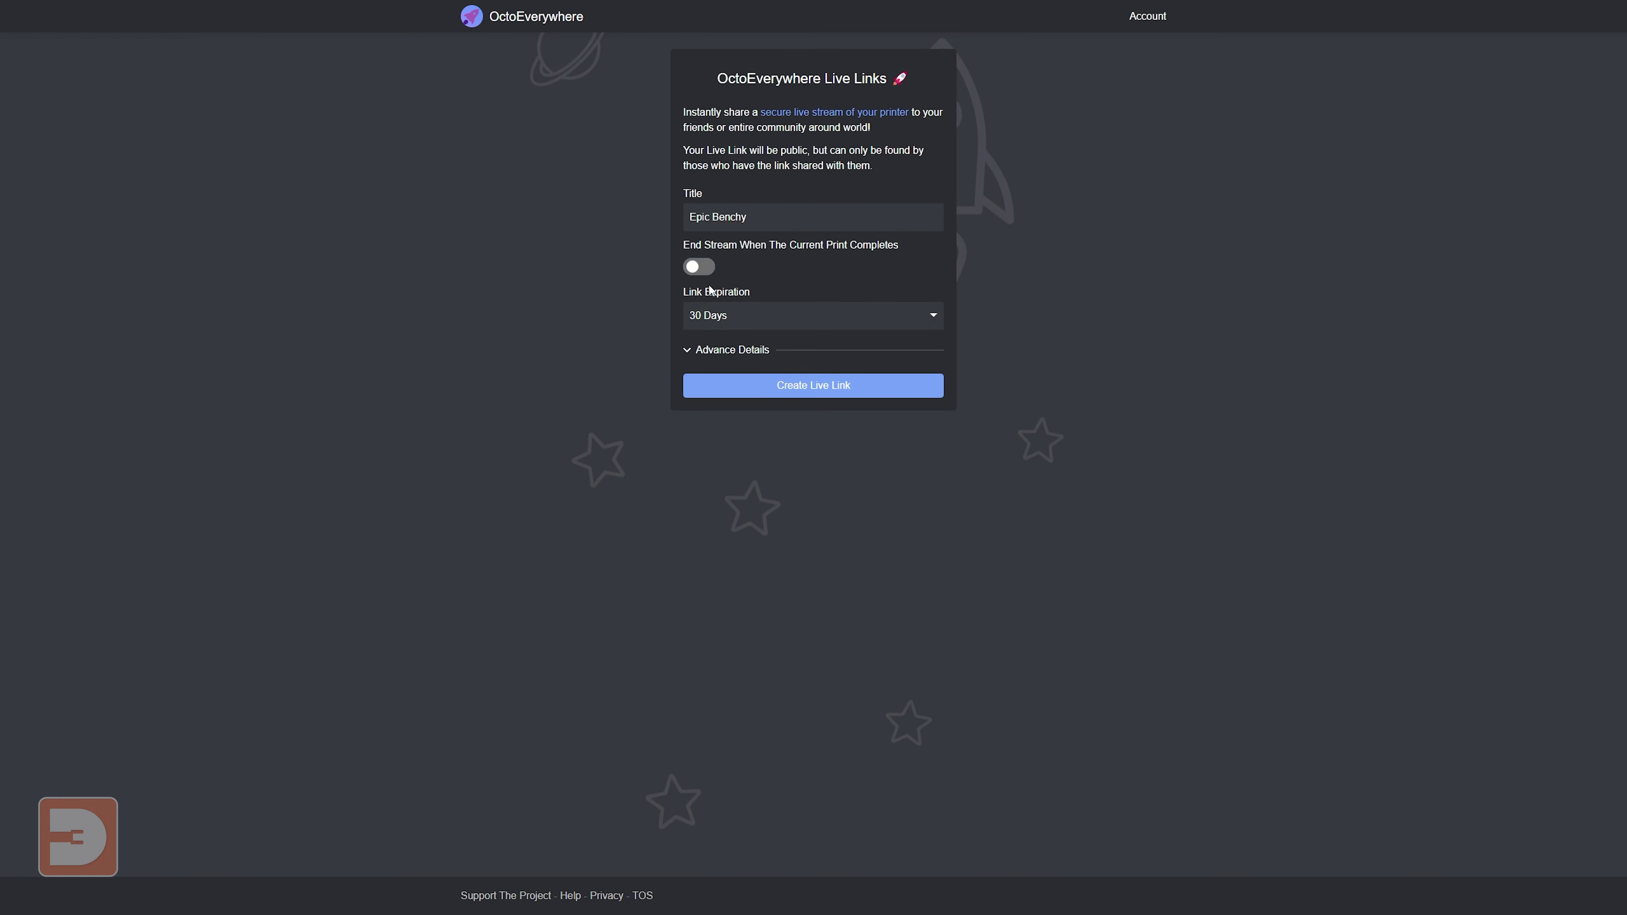
left_click(731, 324)
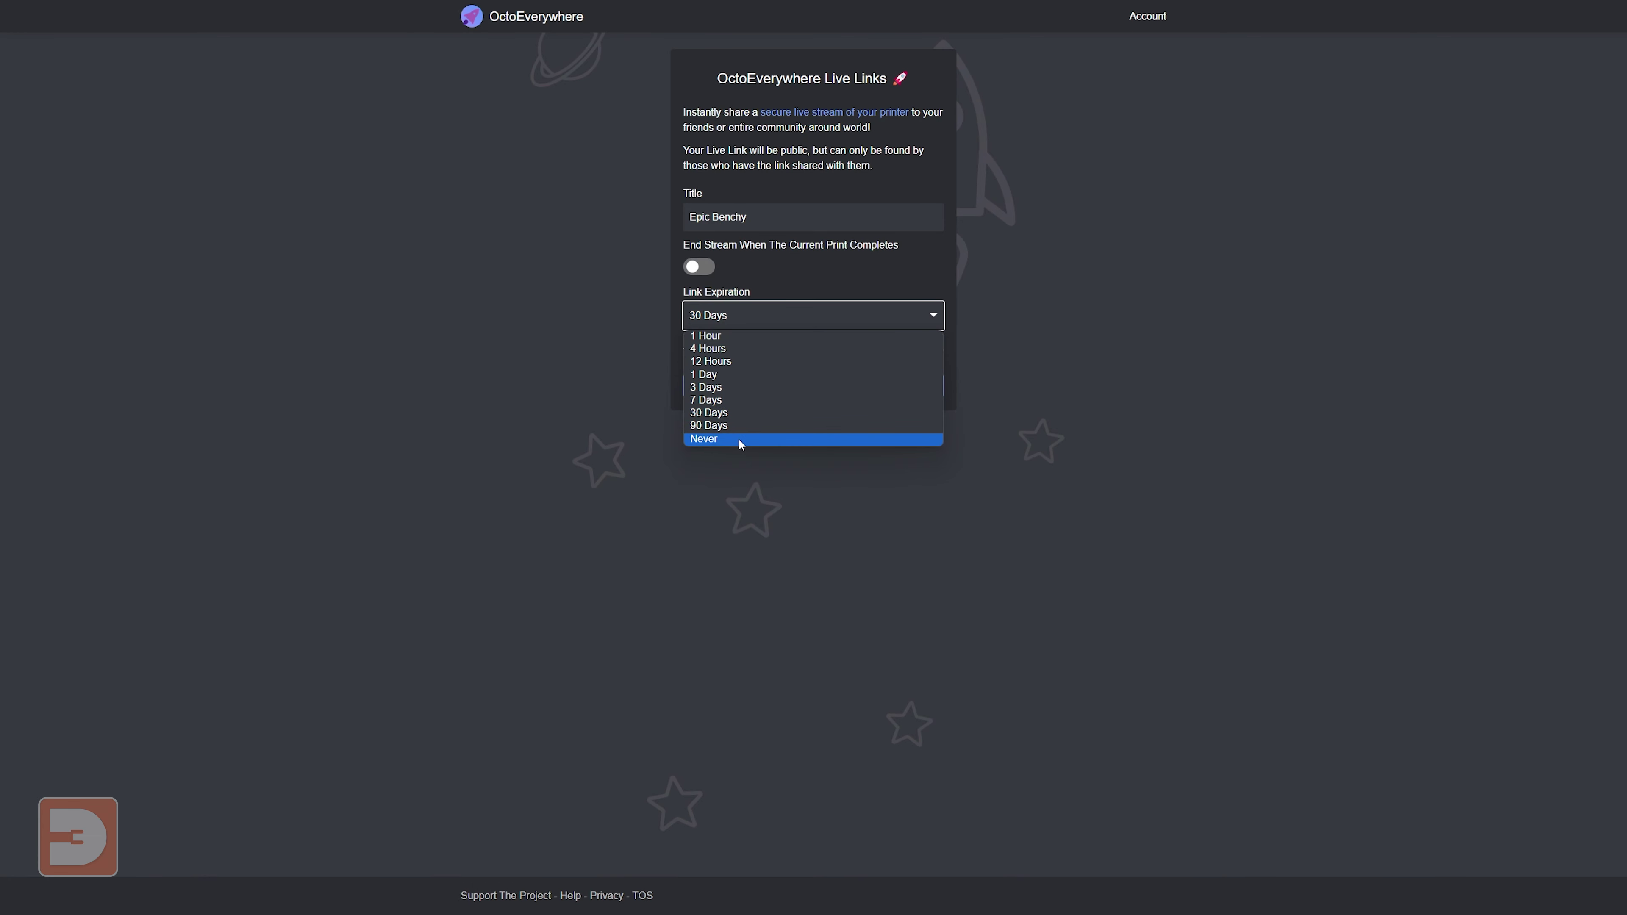
left_click(738, 291)
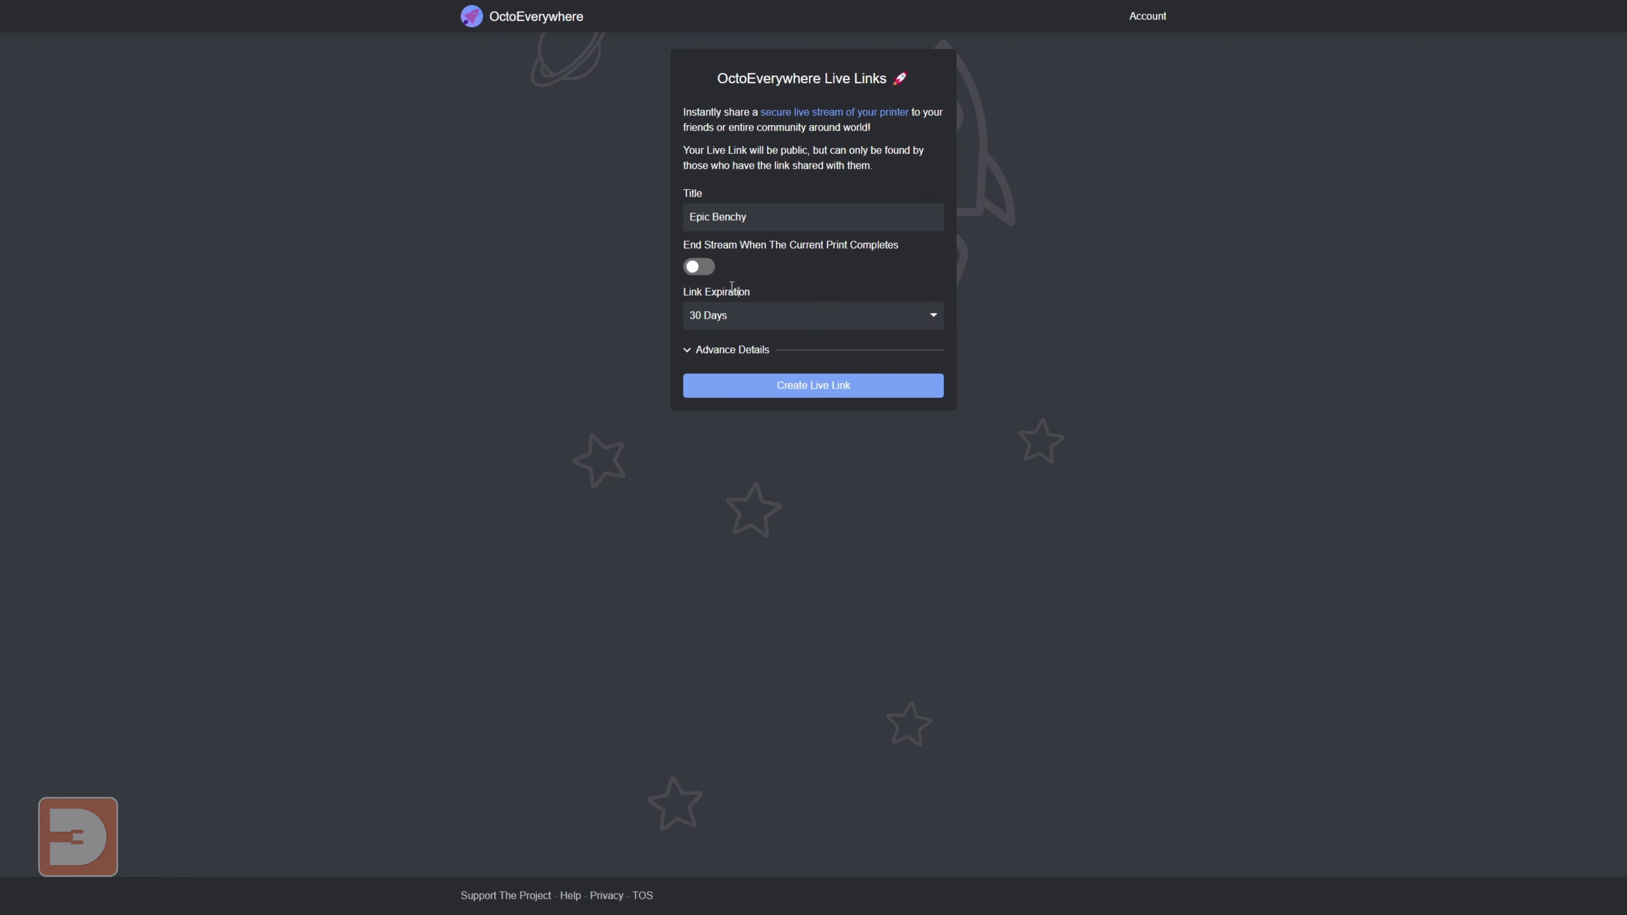
left_click(699, 266)
left_click(705, 298)
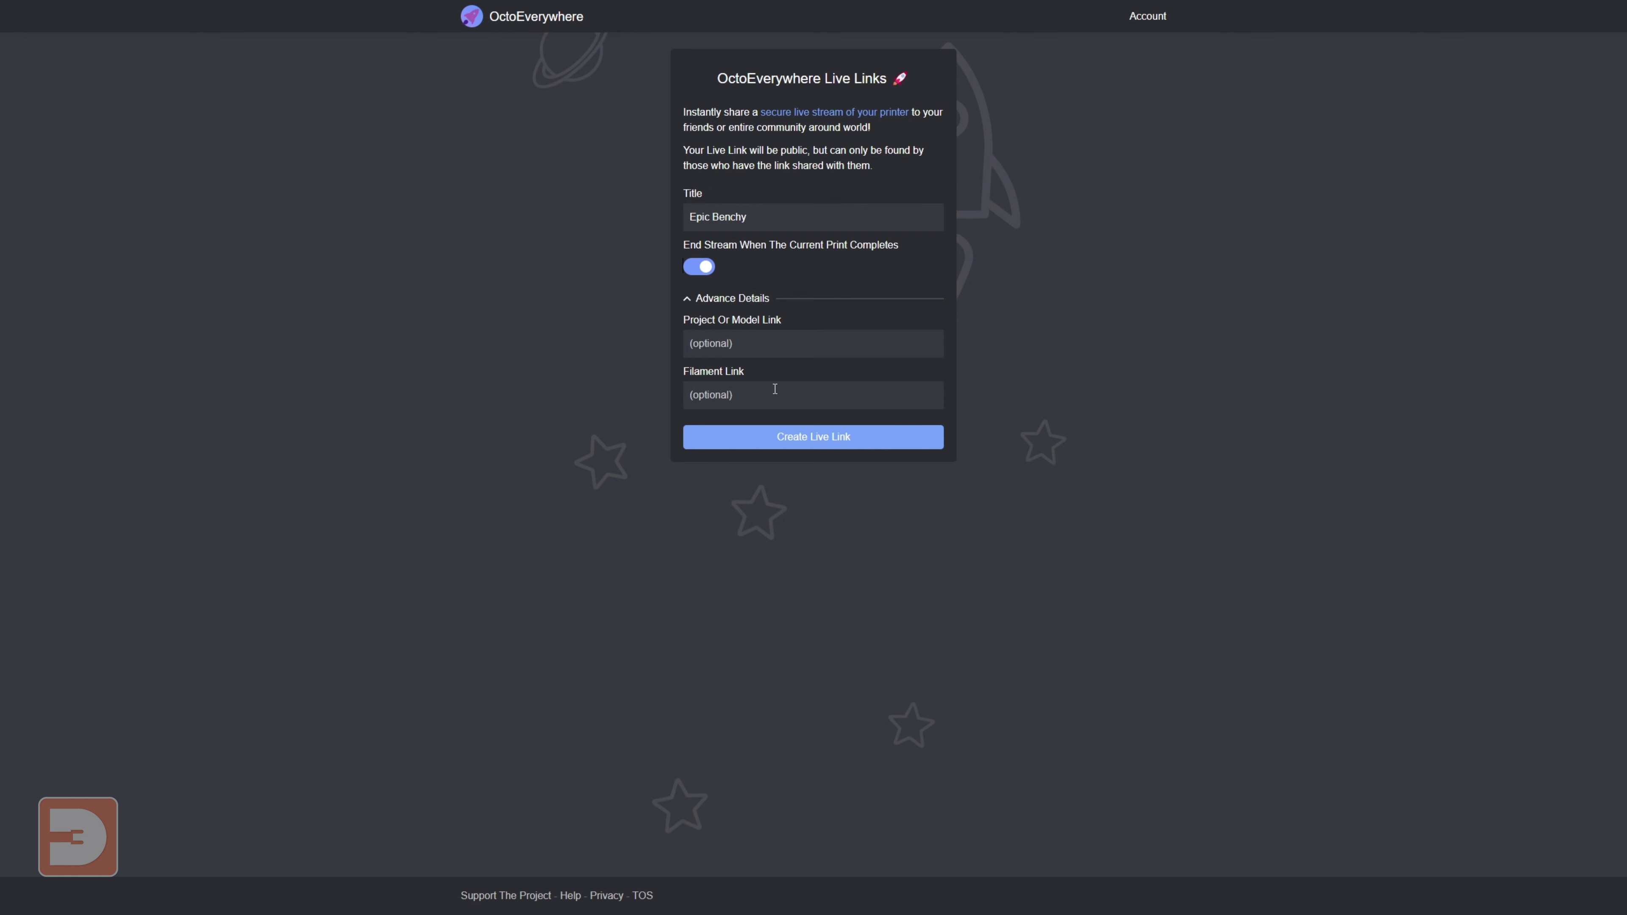
left_click(781, 438)
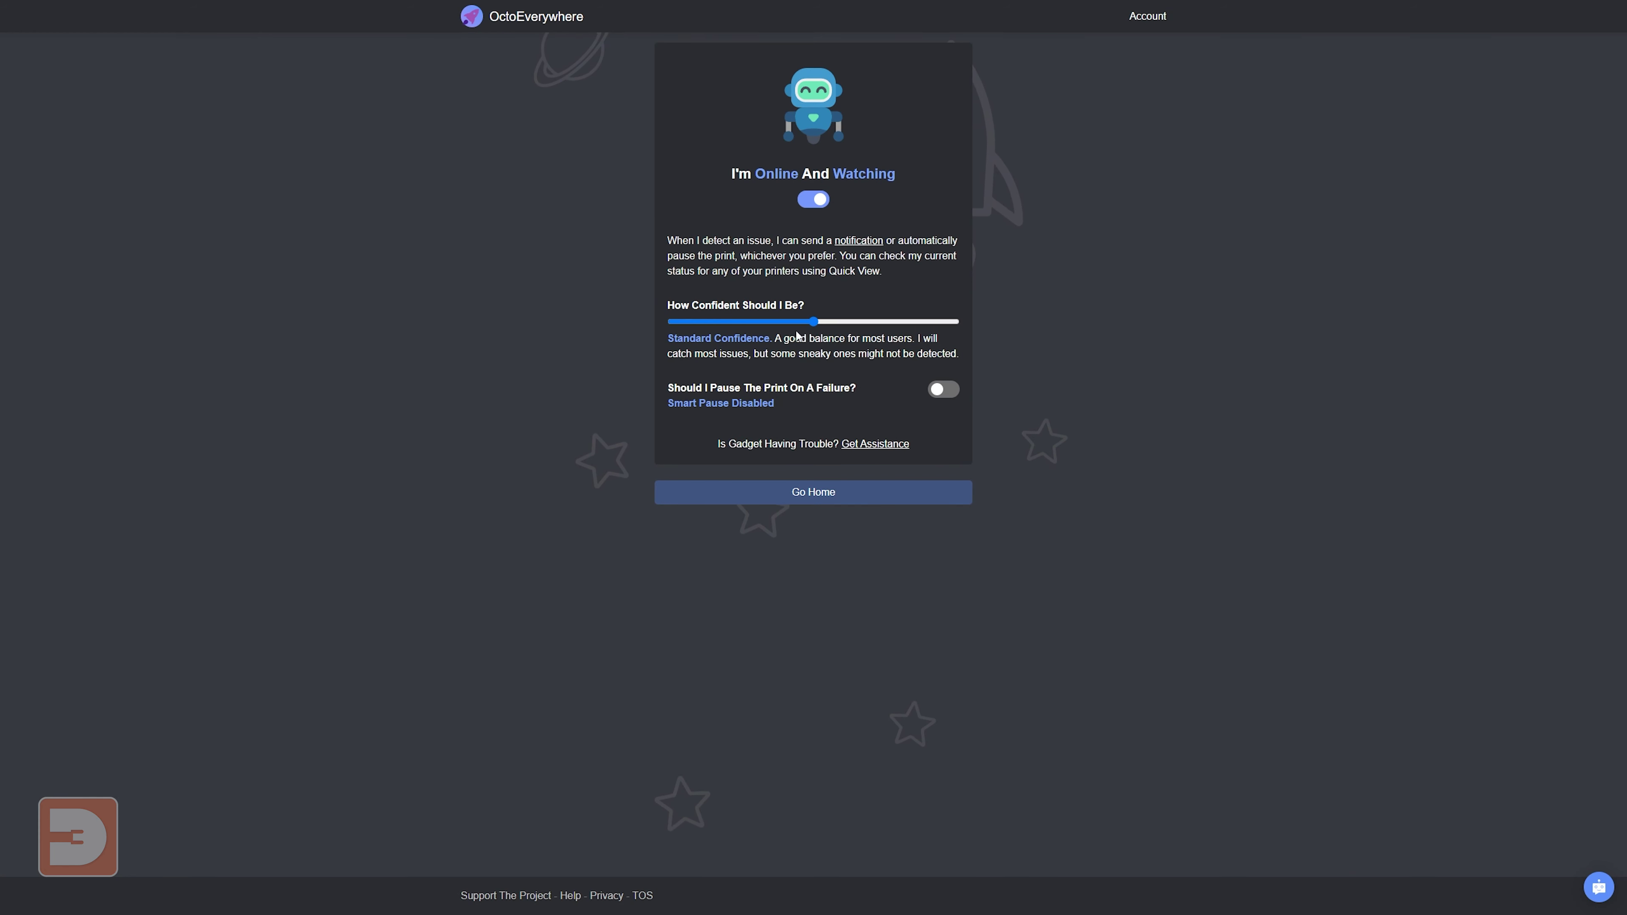
left_click_drag(812, 323, 670, 321)
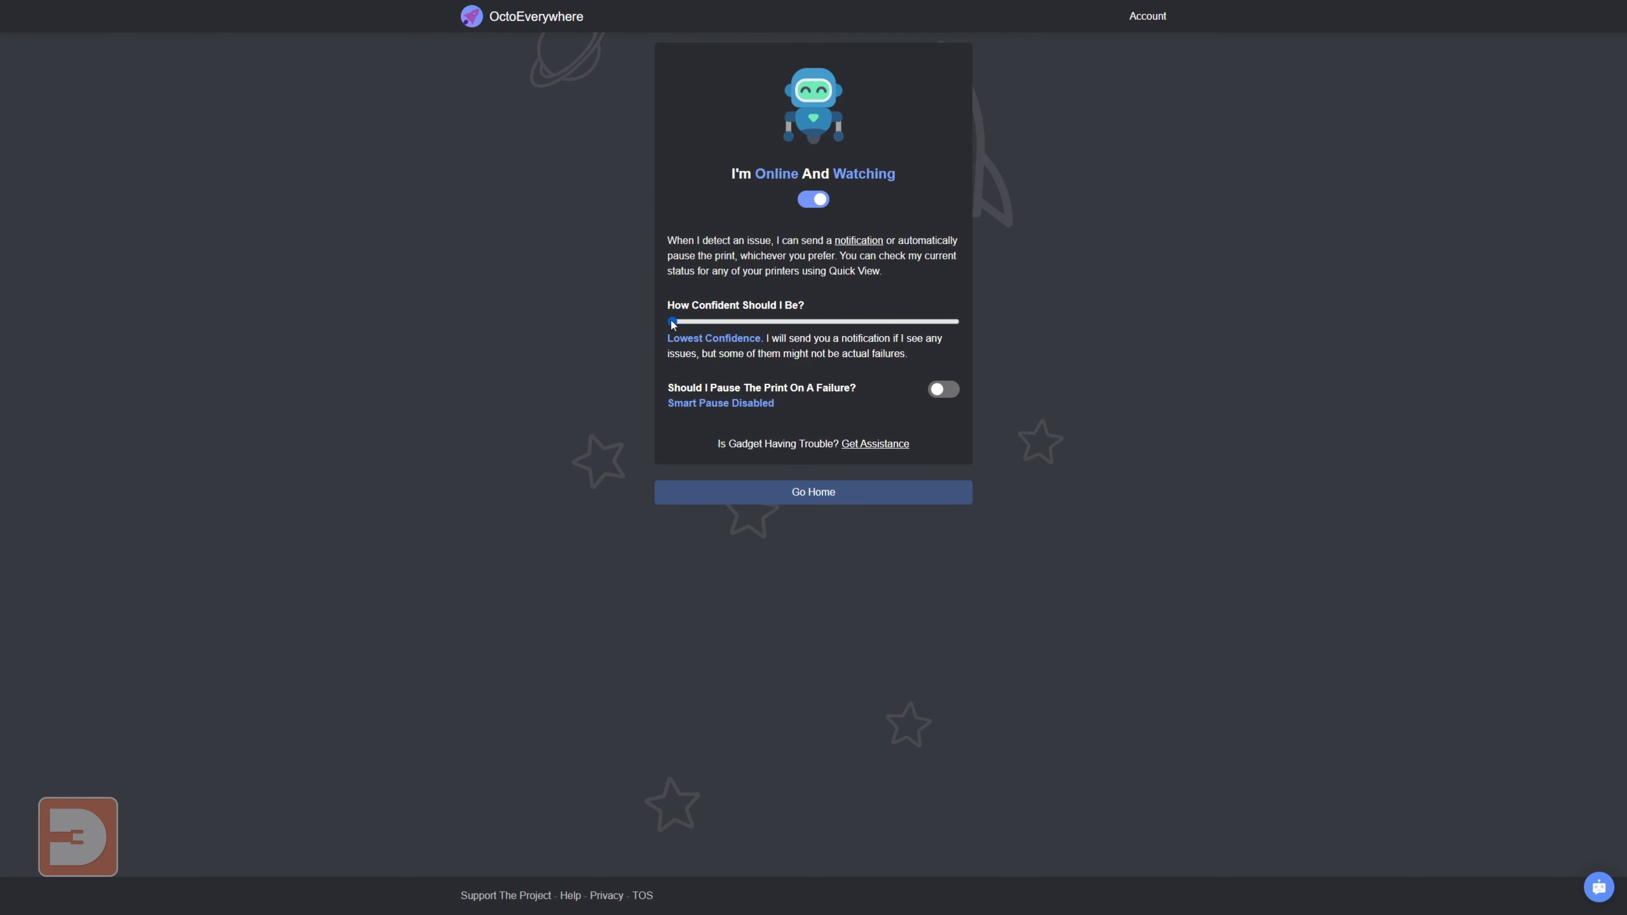
left_click(726, 322)
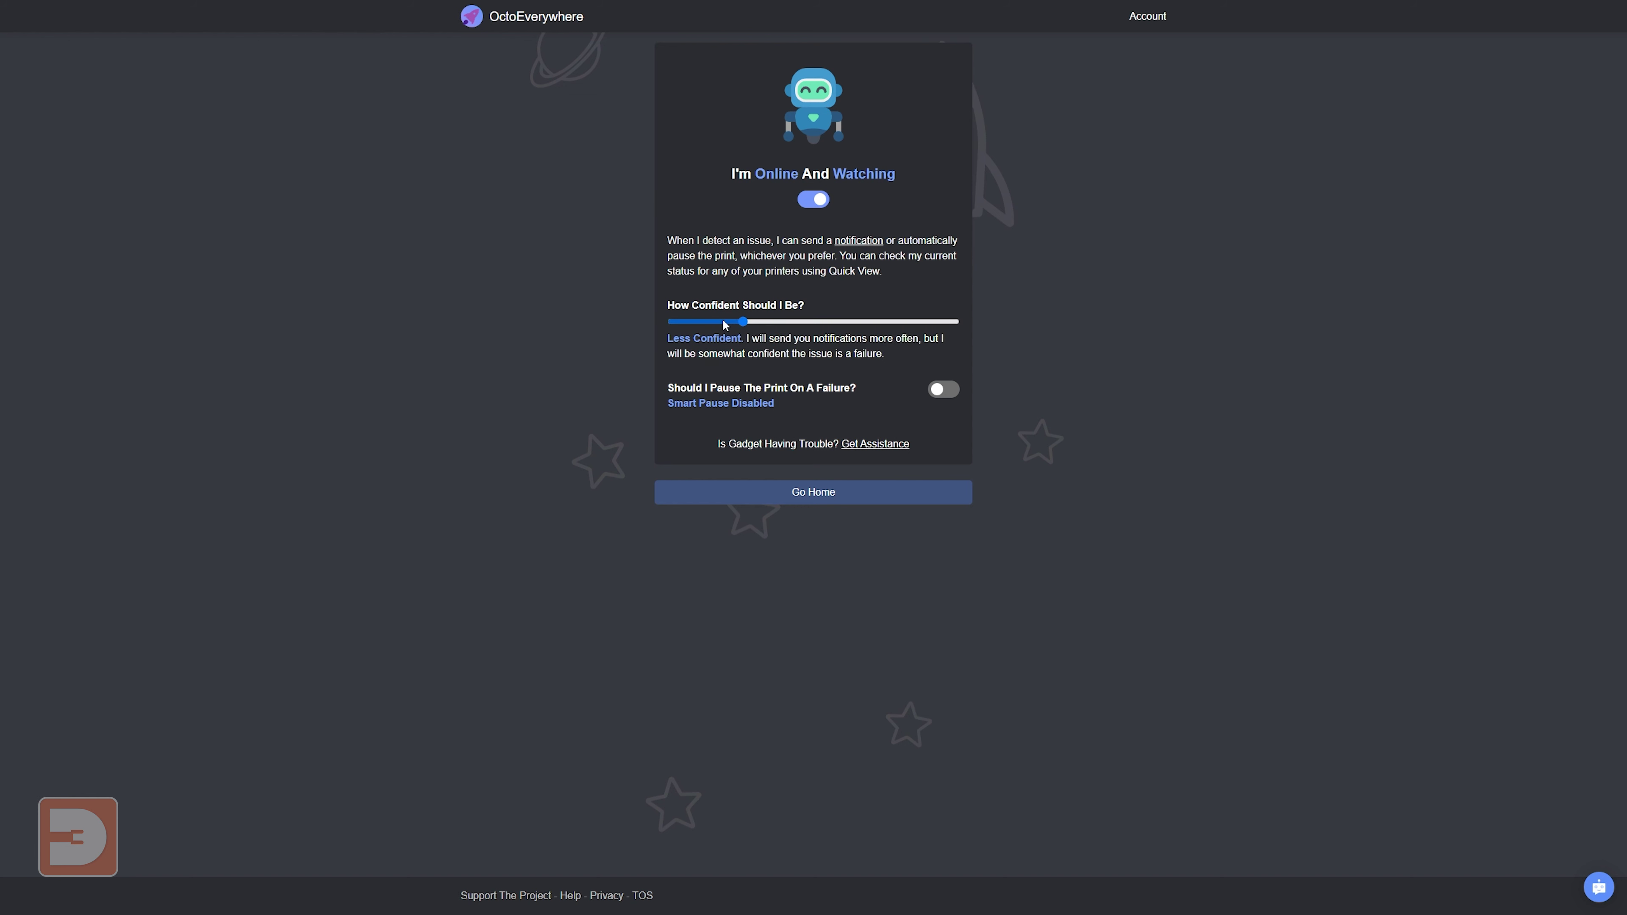
left_click_drag(741, 323, 969, 326)
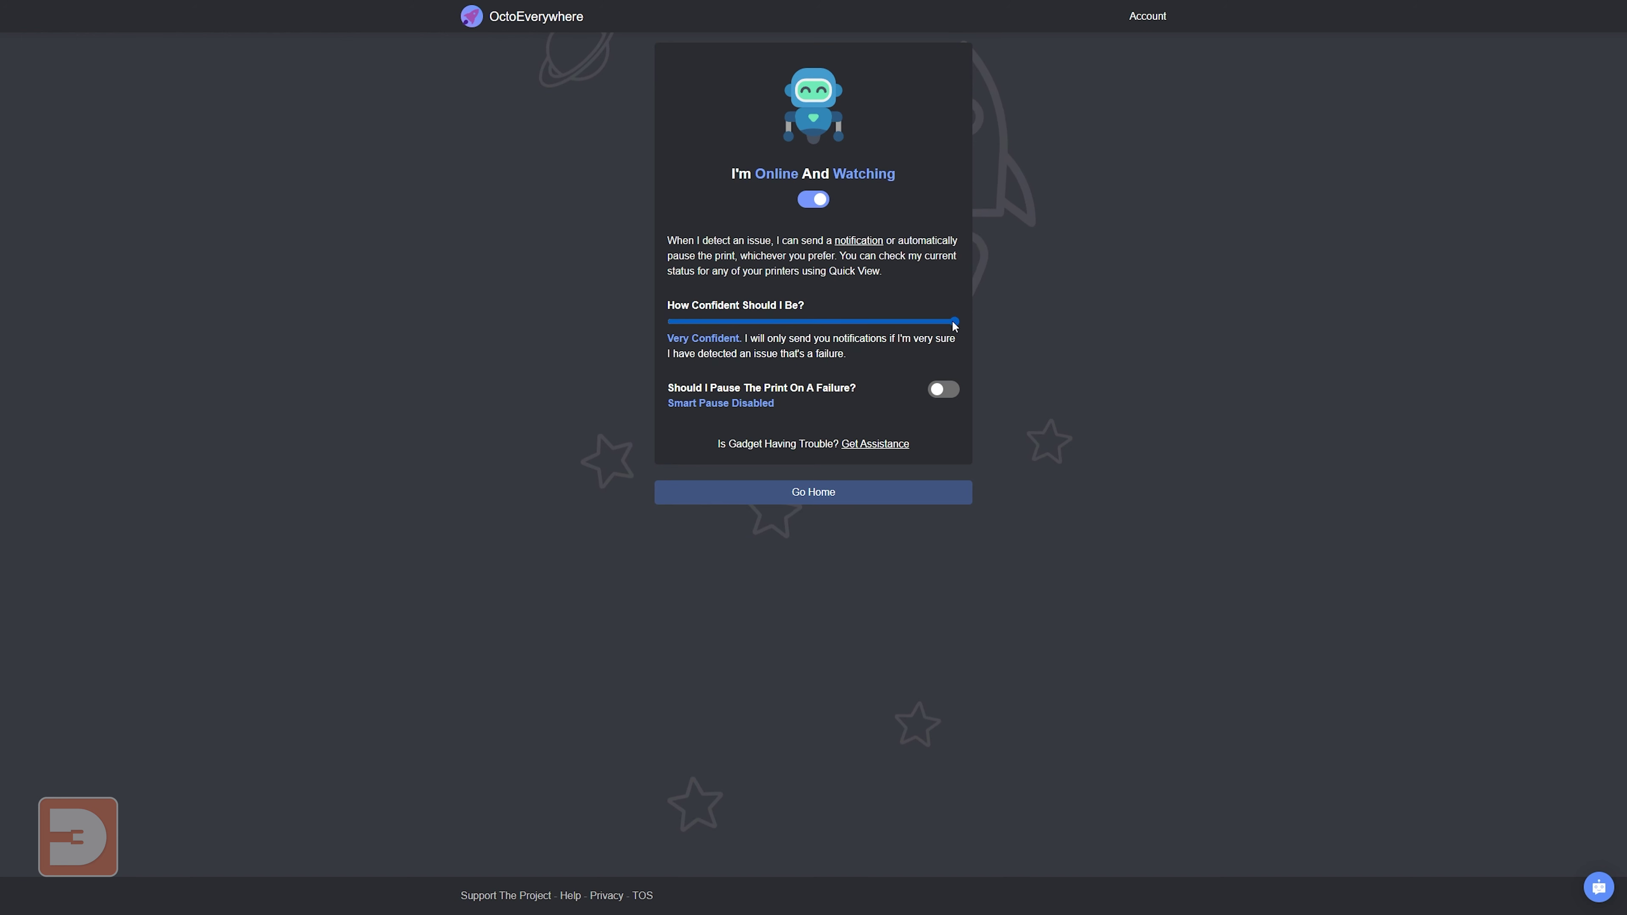
left_click_drag(954, 326, 830, 327)
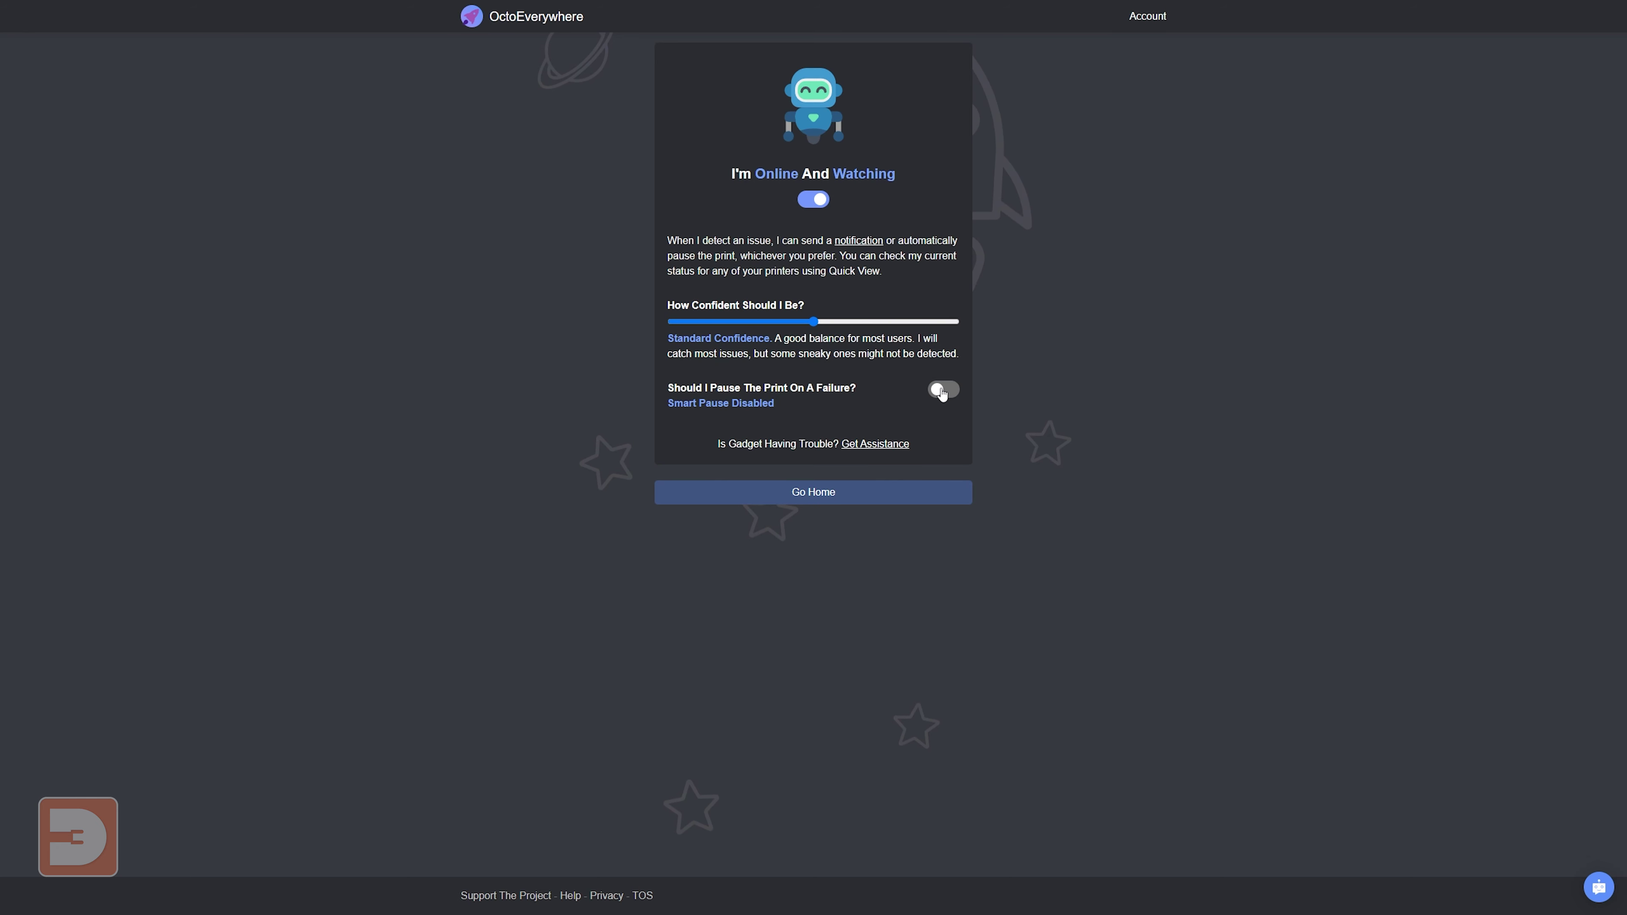
left_click(942, 389)
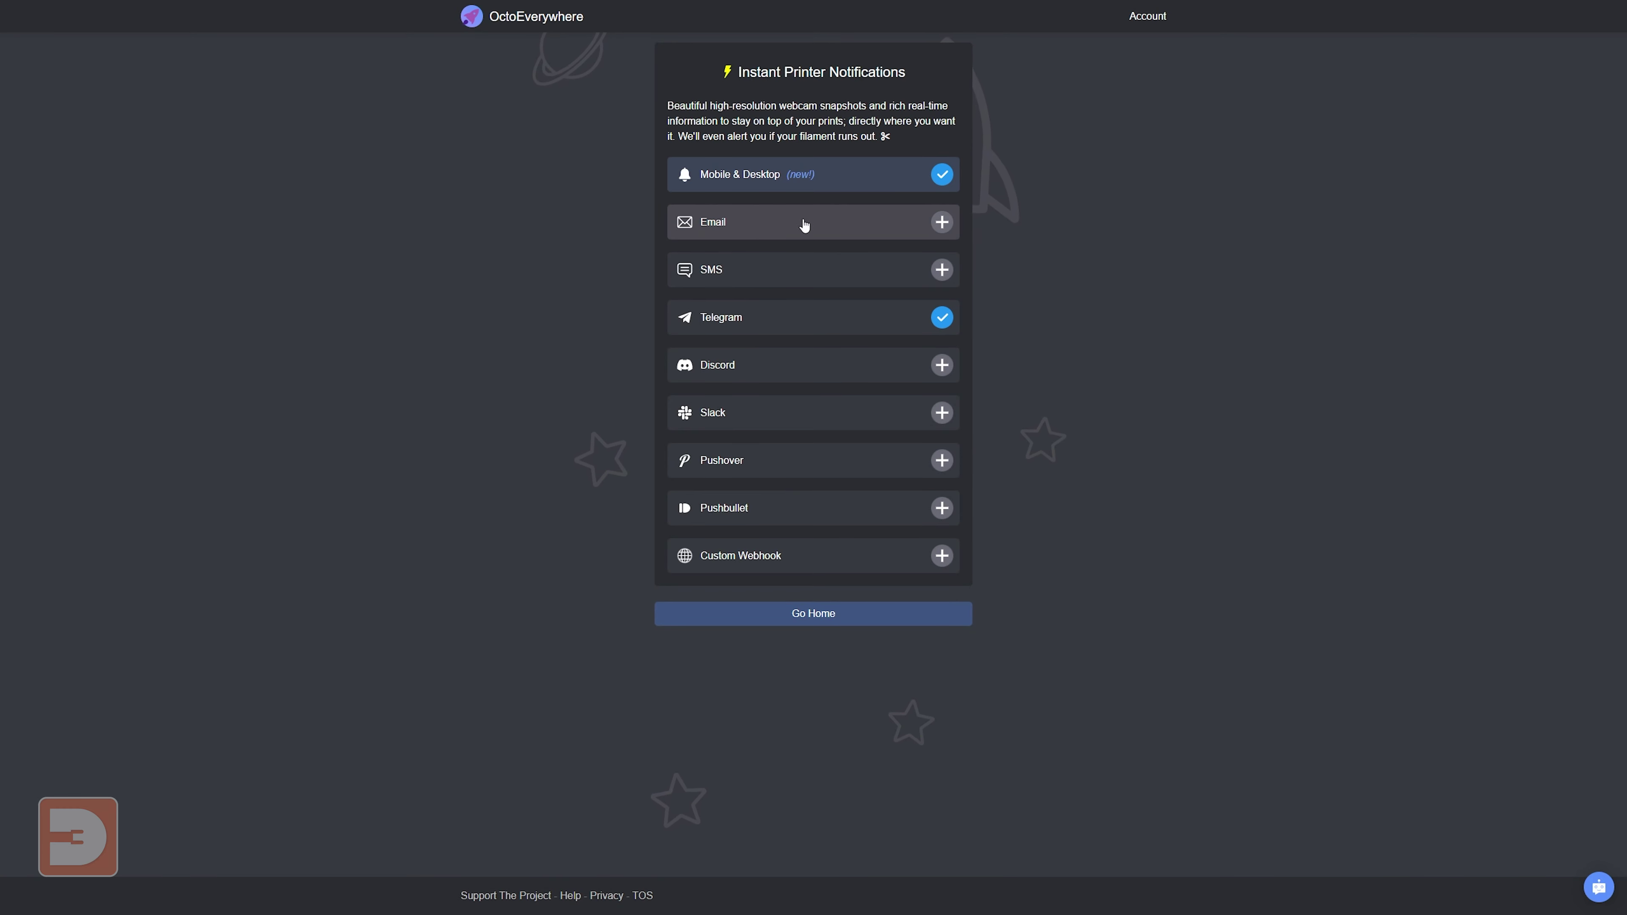
- Enable the printer's e-mail notifications, keep Print Time Elapsed and Print Progress Disabled, and turn on Third Layer Done
left_click(932, 226)
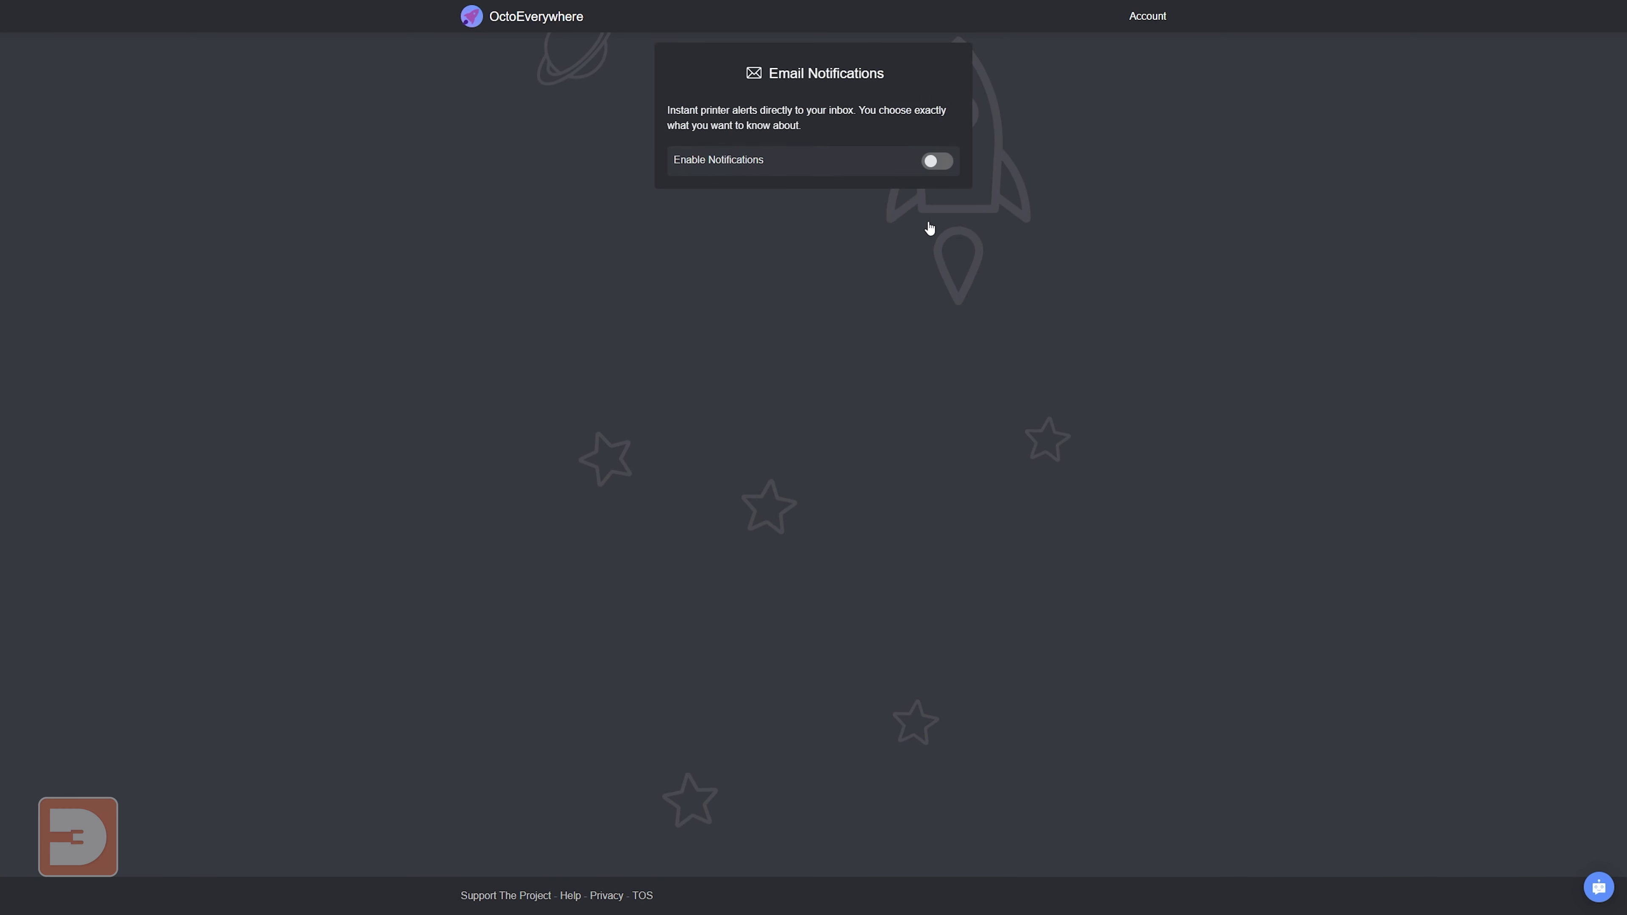
left_click(937, 163)
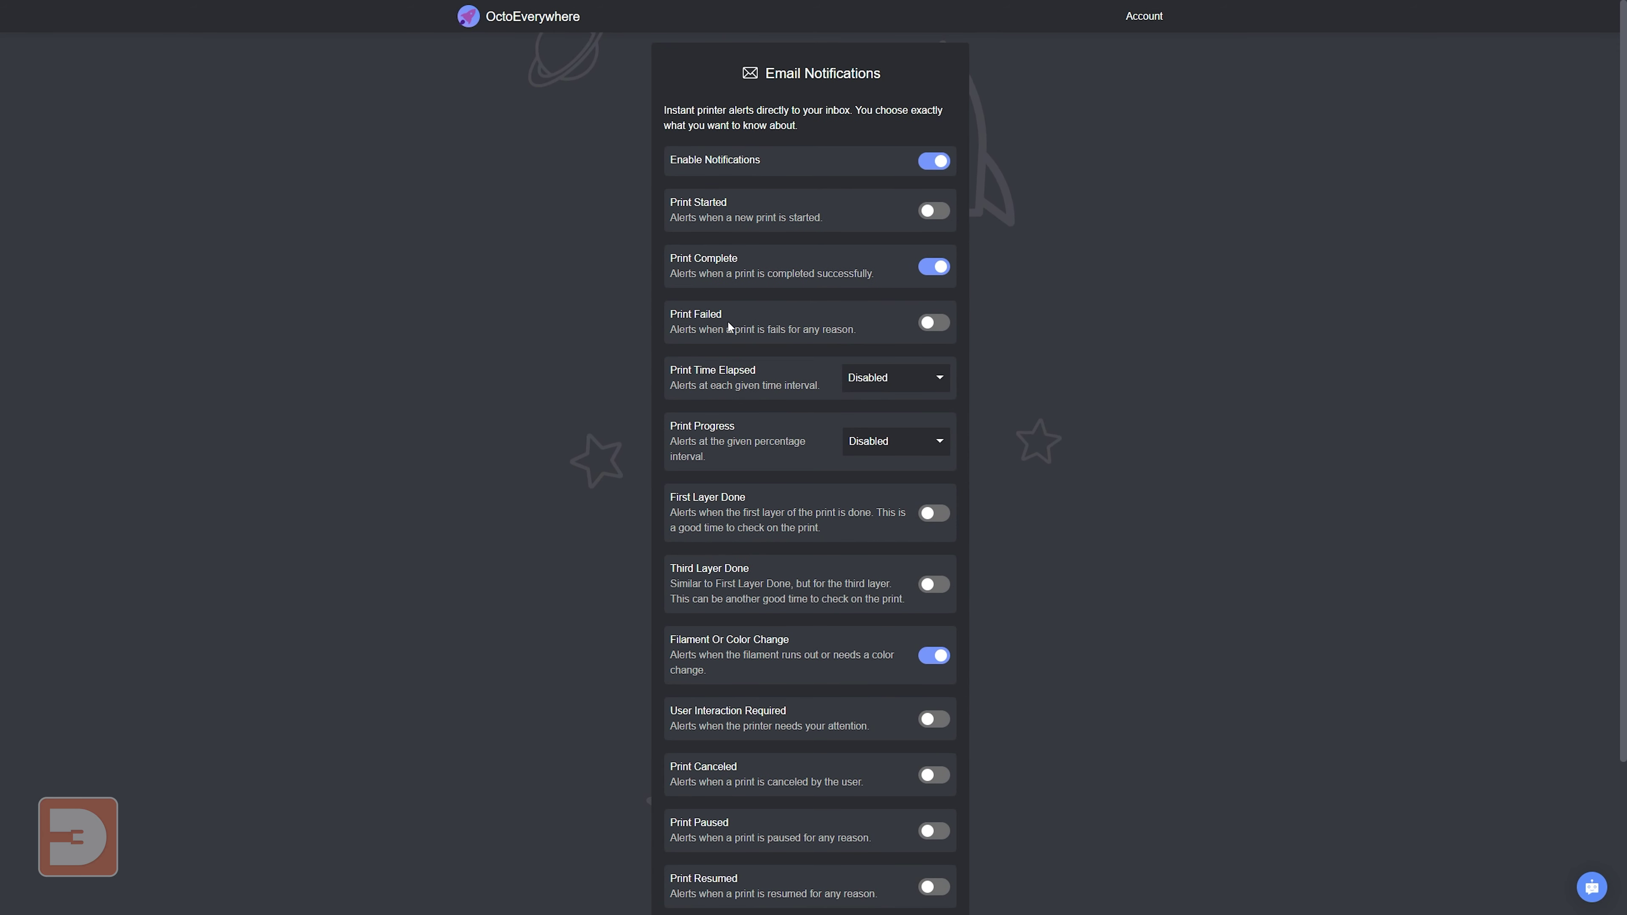
left_click(939, 381)
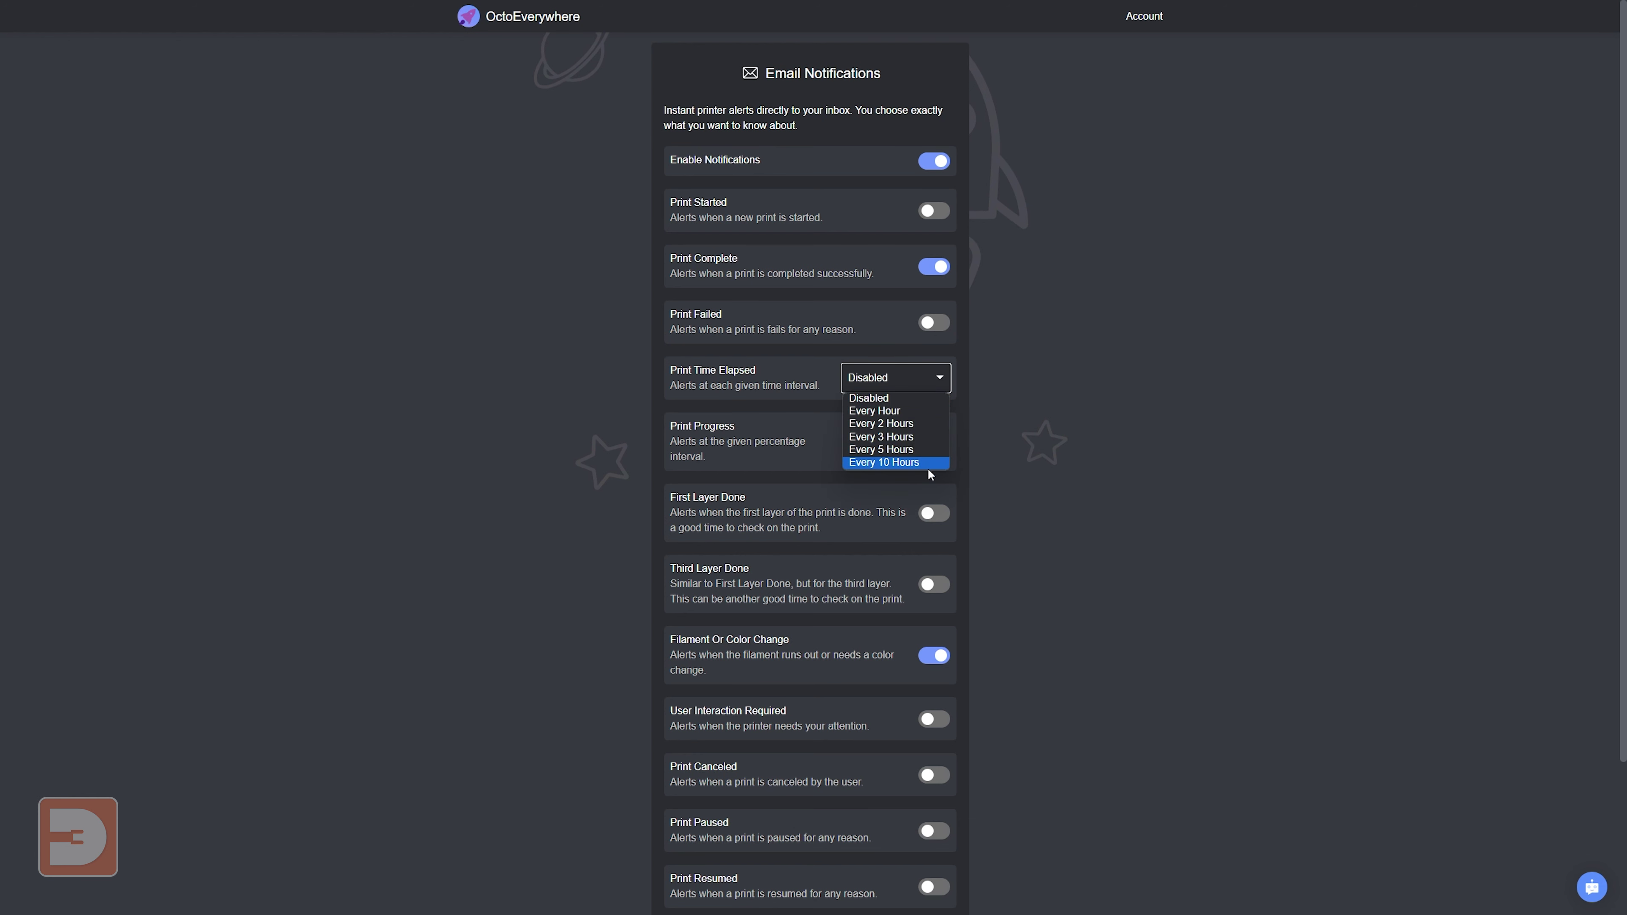
left_click(1005, 421)
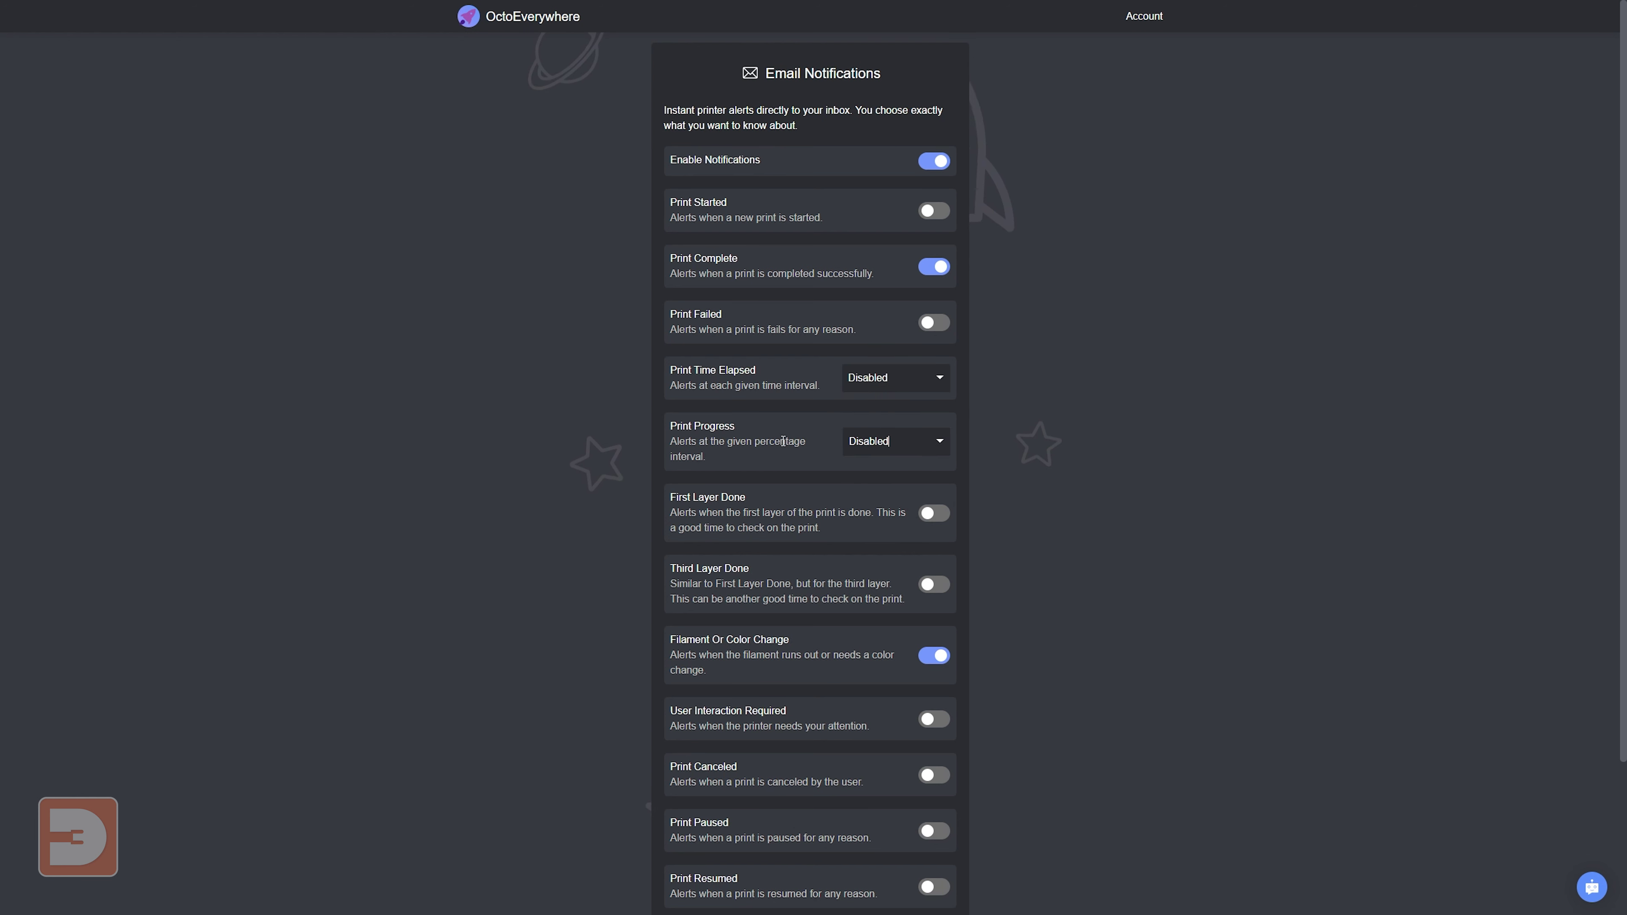
left_click(882, 447)
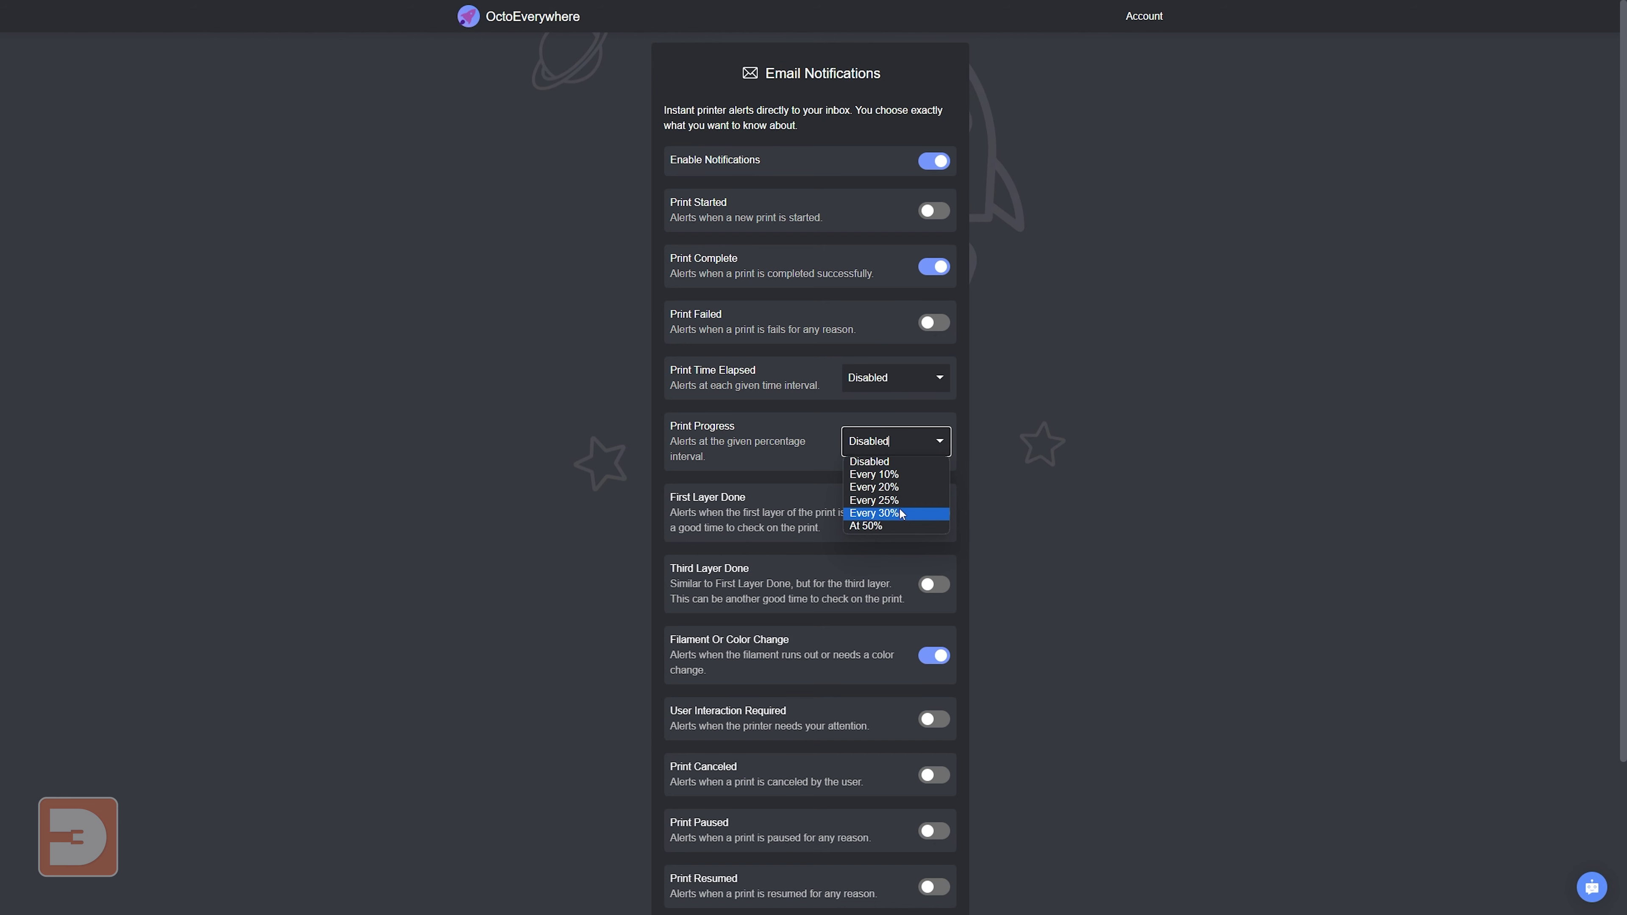
left_click(1020, 436)
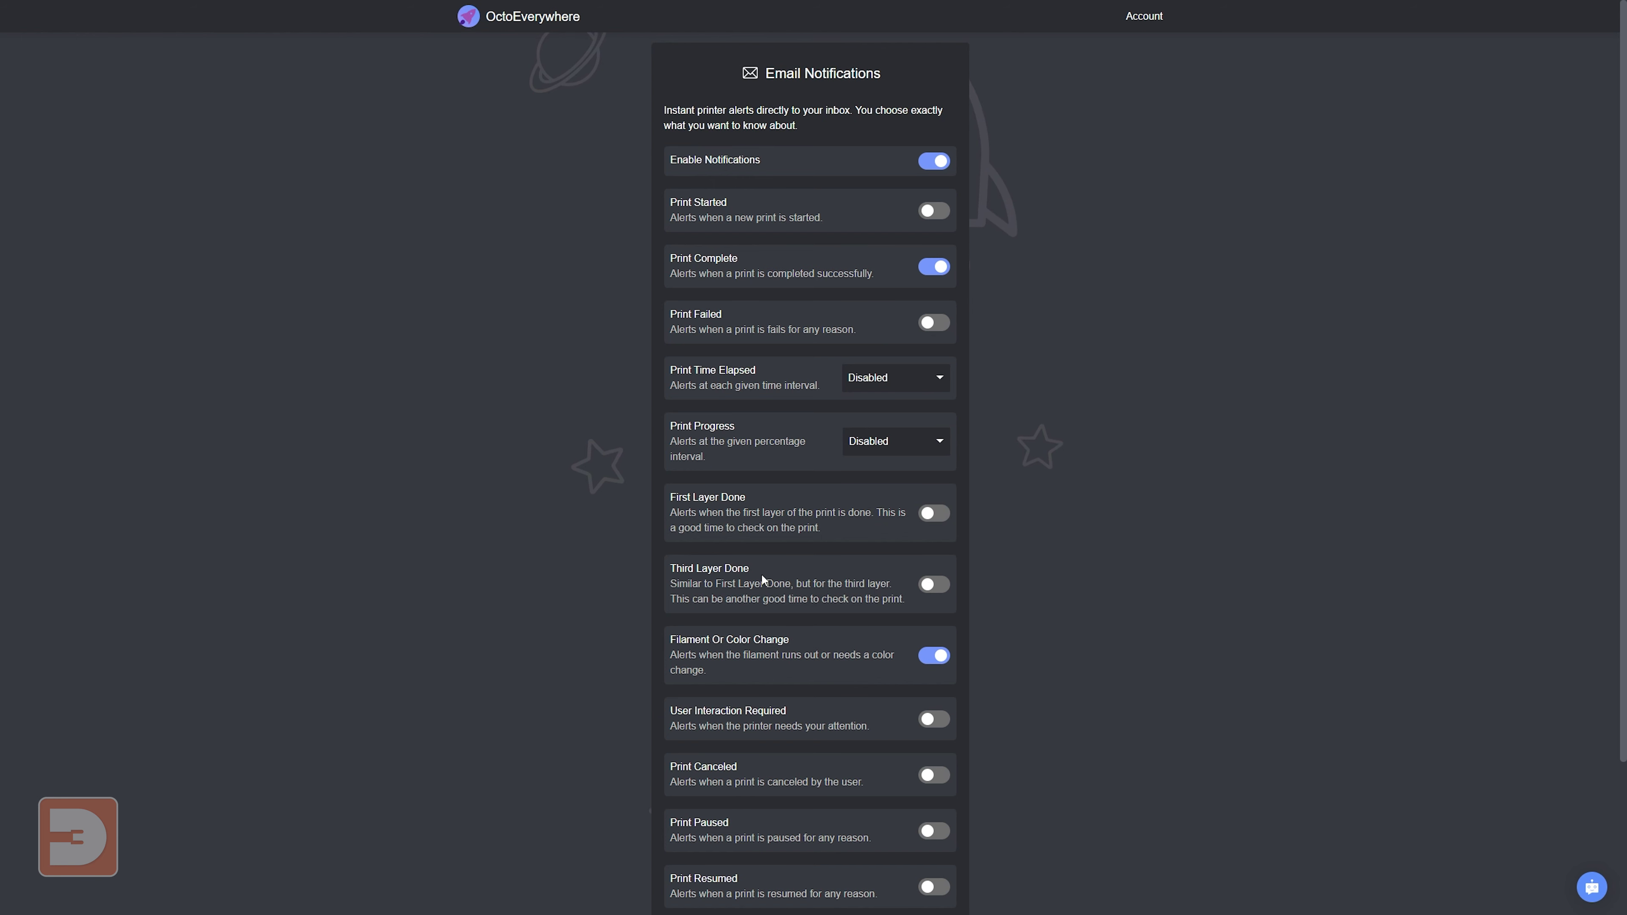
left_click(942, 588)
scroll(1042, 484, "down", 3)
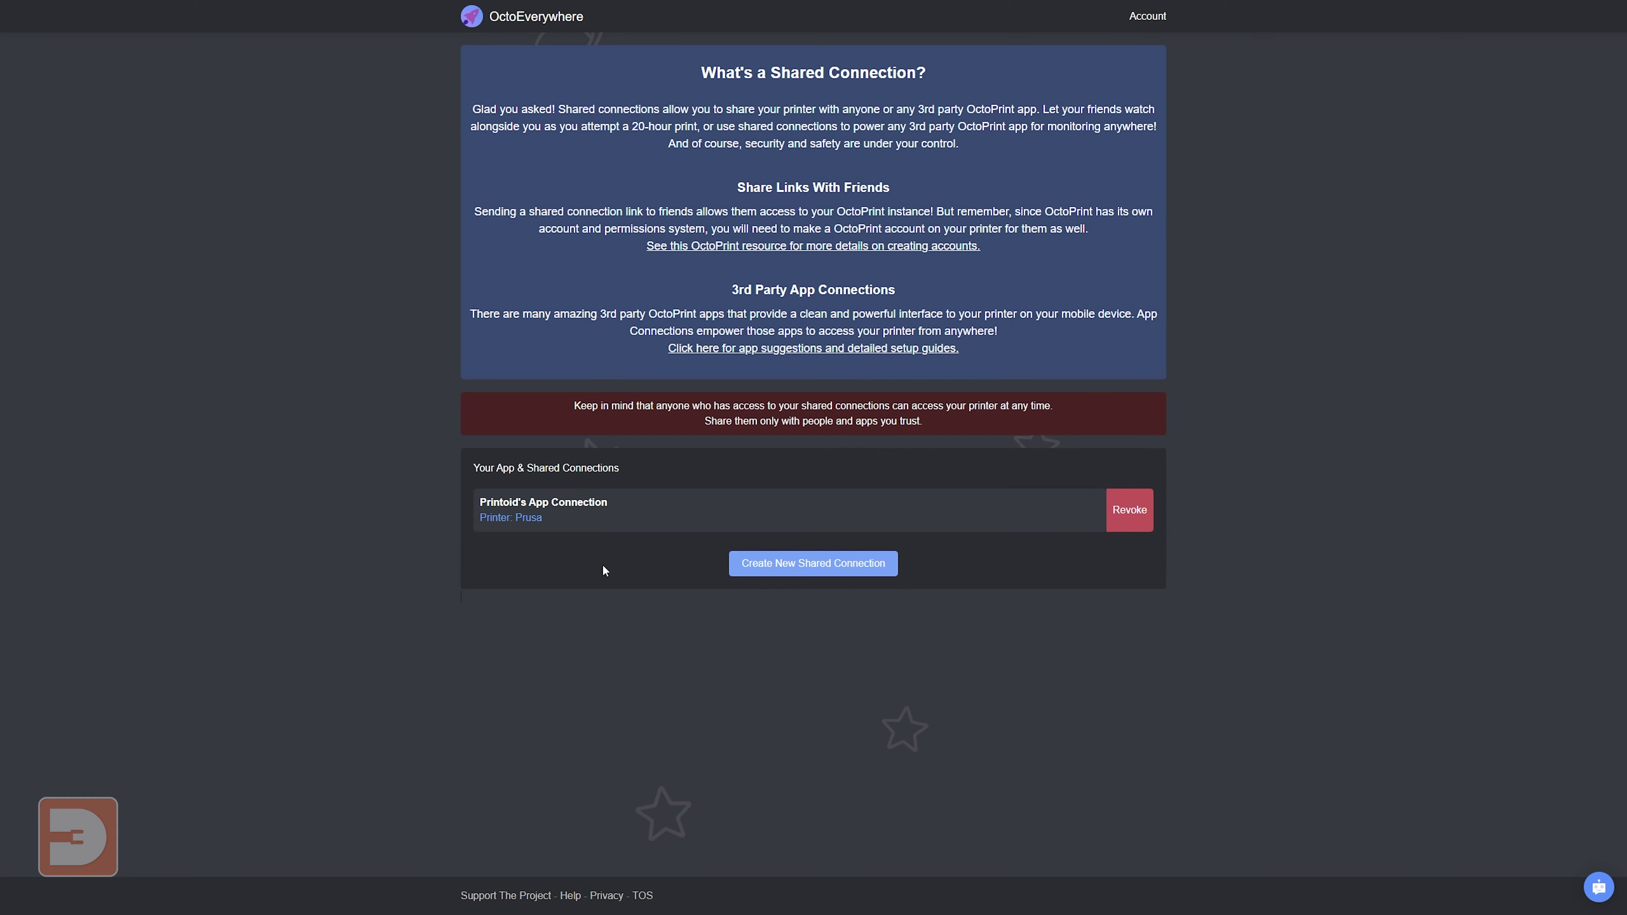
- Create a 'User 2' shared connection for the Prusa printer expiring in days, then revoke it
left_click(793, 575)
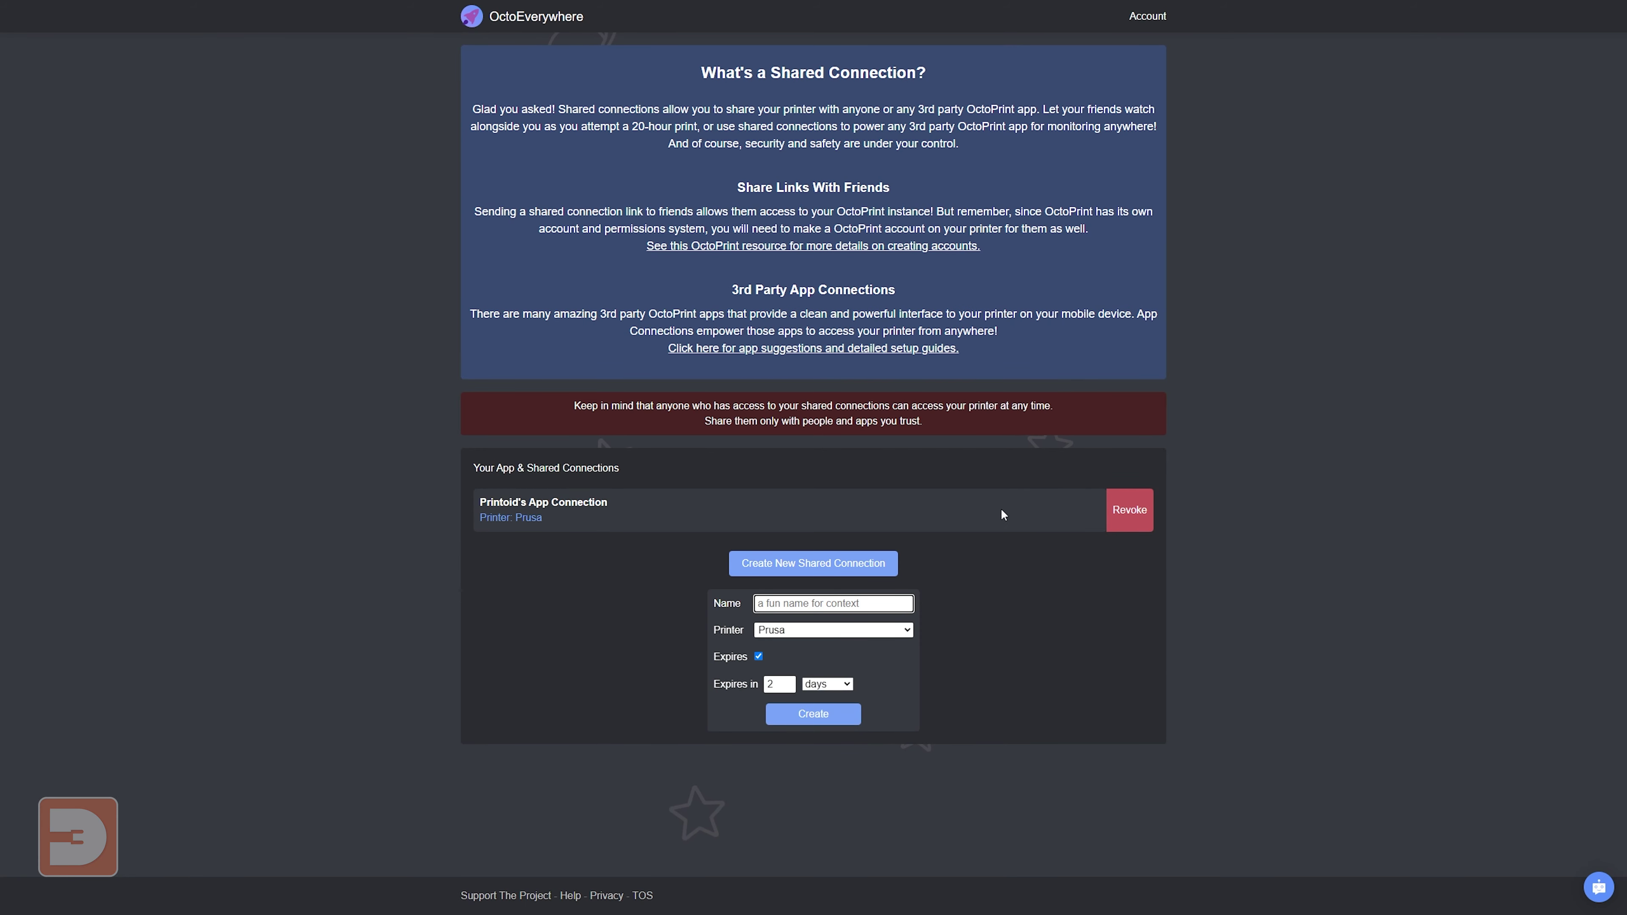
type("User 2")
left_click(899, 634)
left_click(759, 657)
left_click(759, 656)
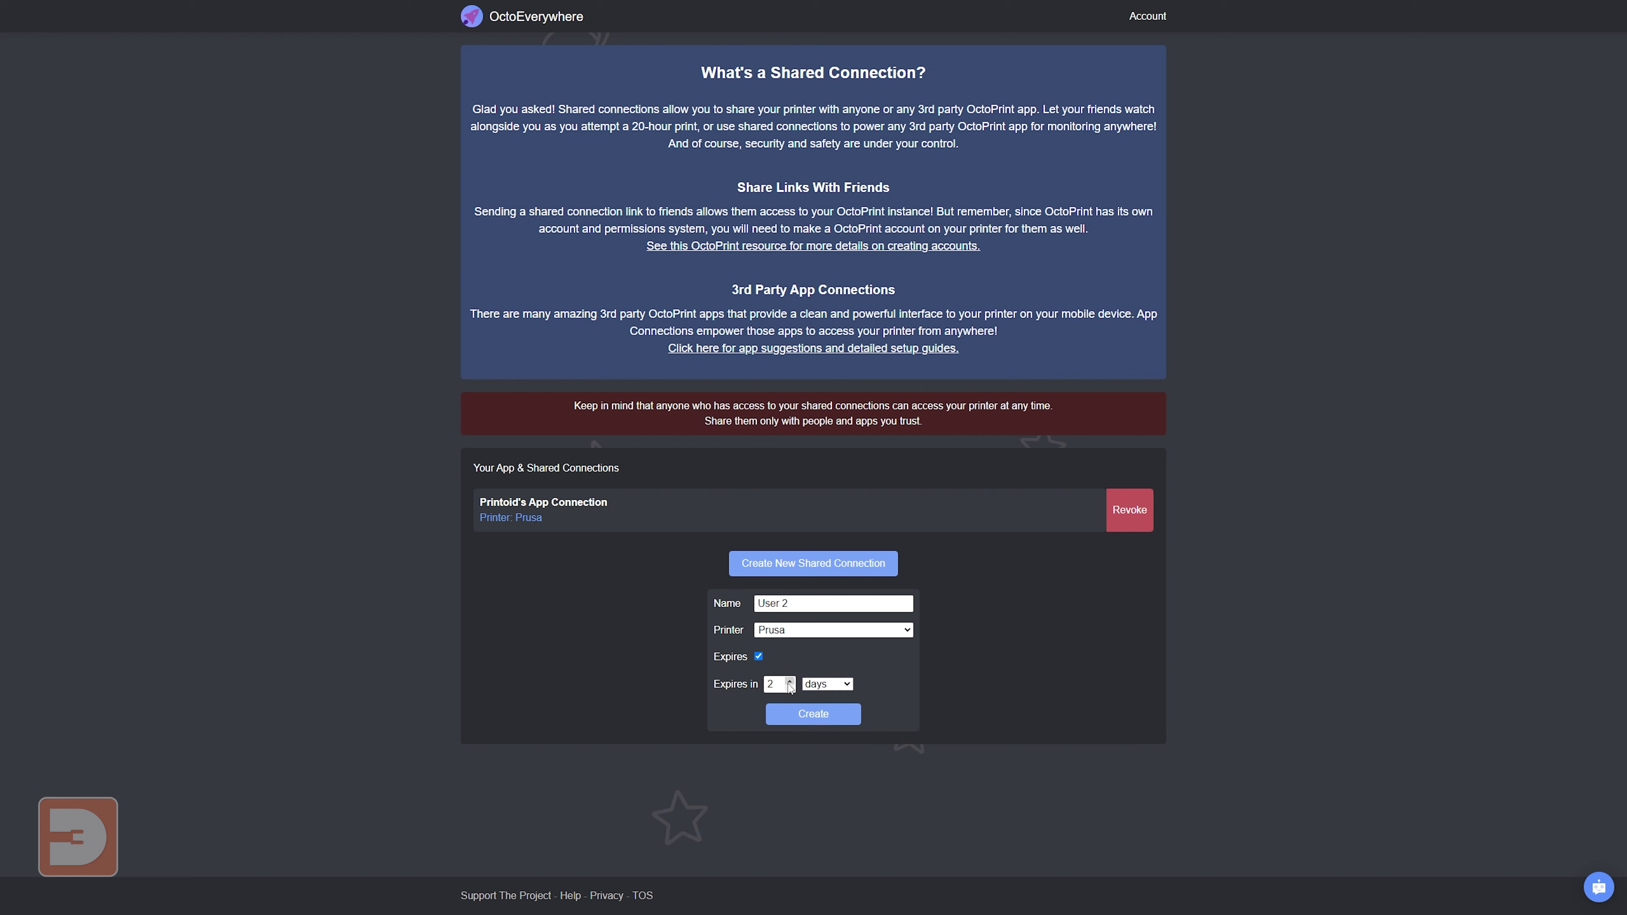
left_click(844, 684)
left_click(899, 705)
left_click(811, 718)
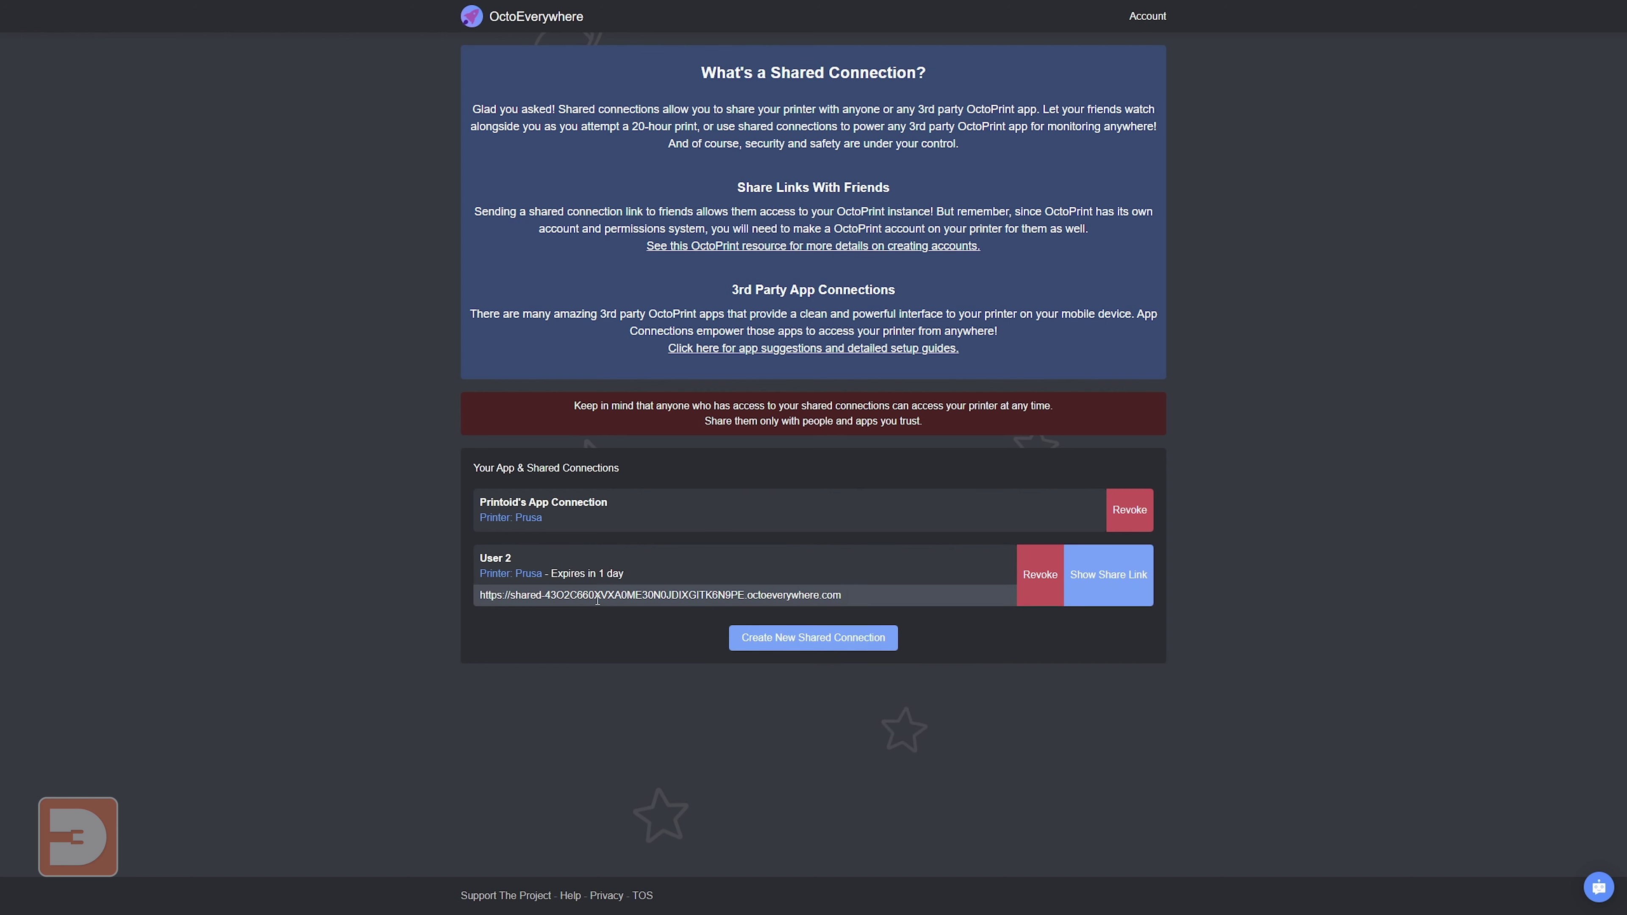
left_click(1052, 582)
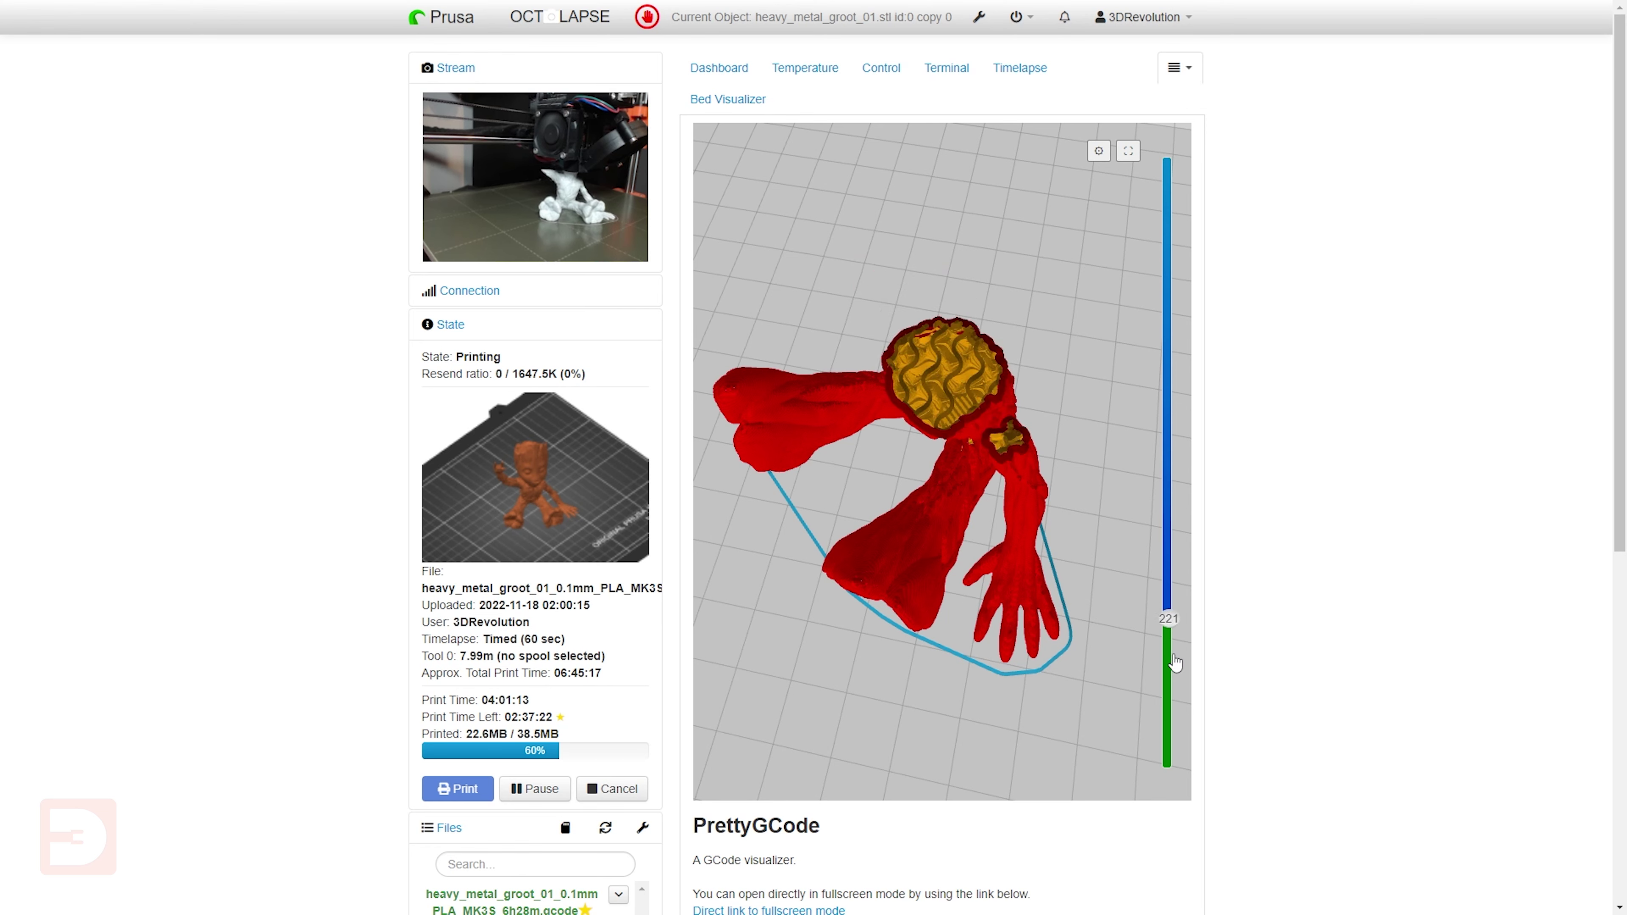
- Move the PrettyGCode layer slider to show an earlier layer of the print
left_click_drag(1167, 647, 1169, 302)
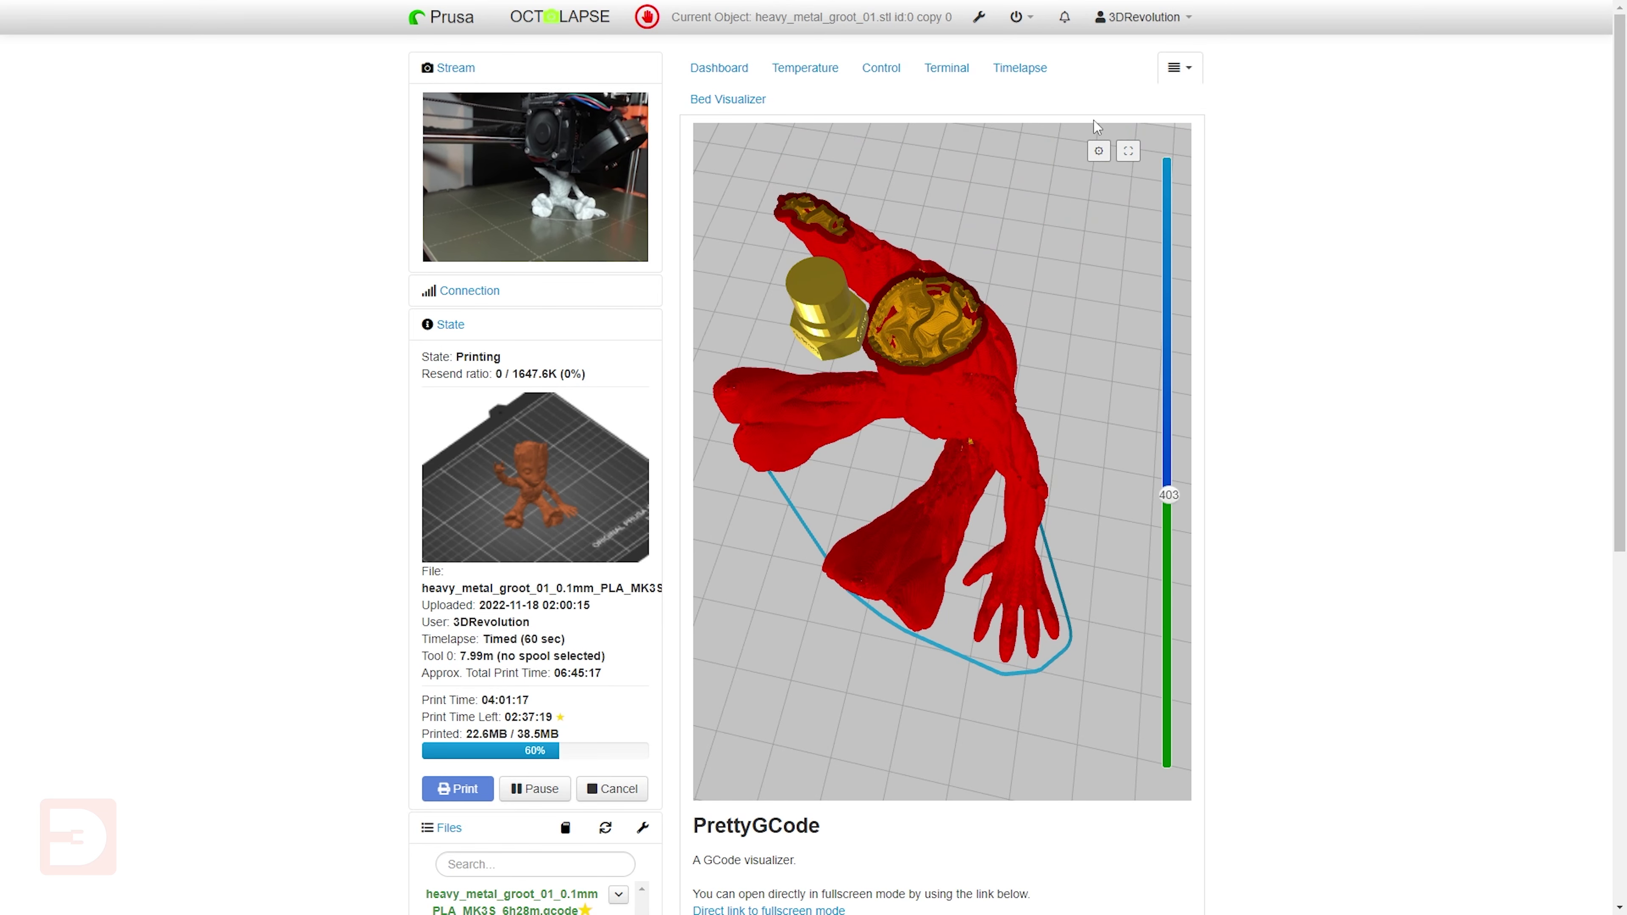
left_click(1099, 152)
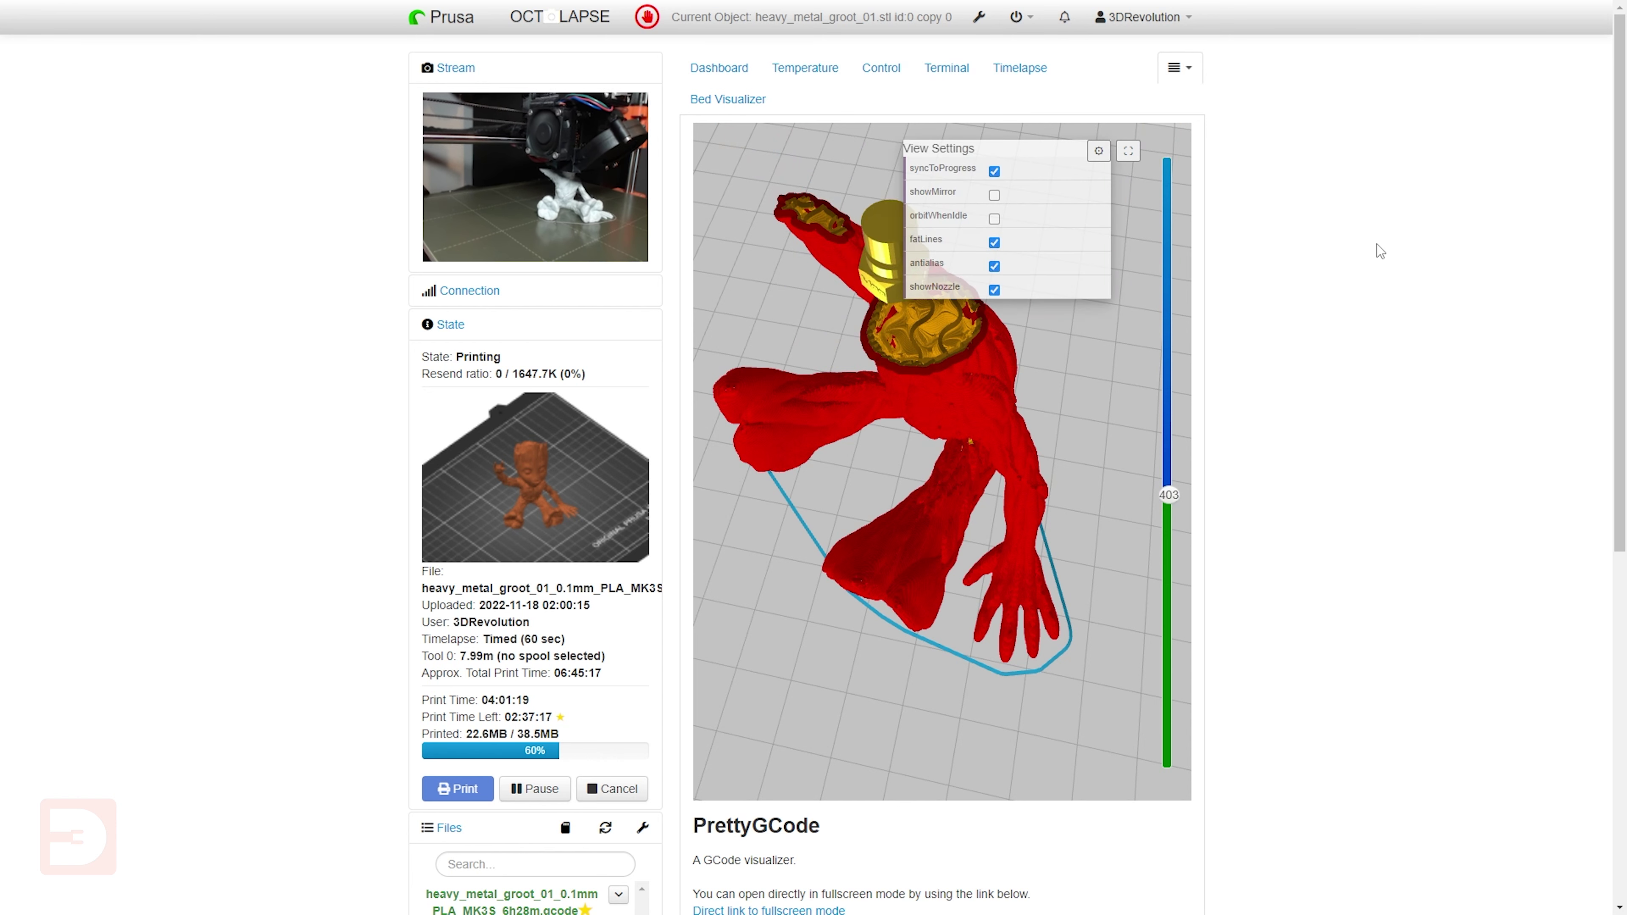
left_click(1099, 151)
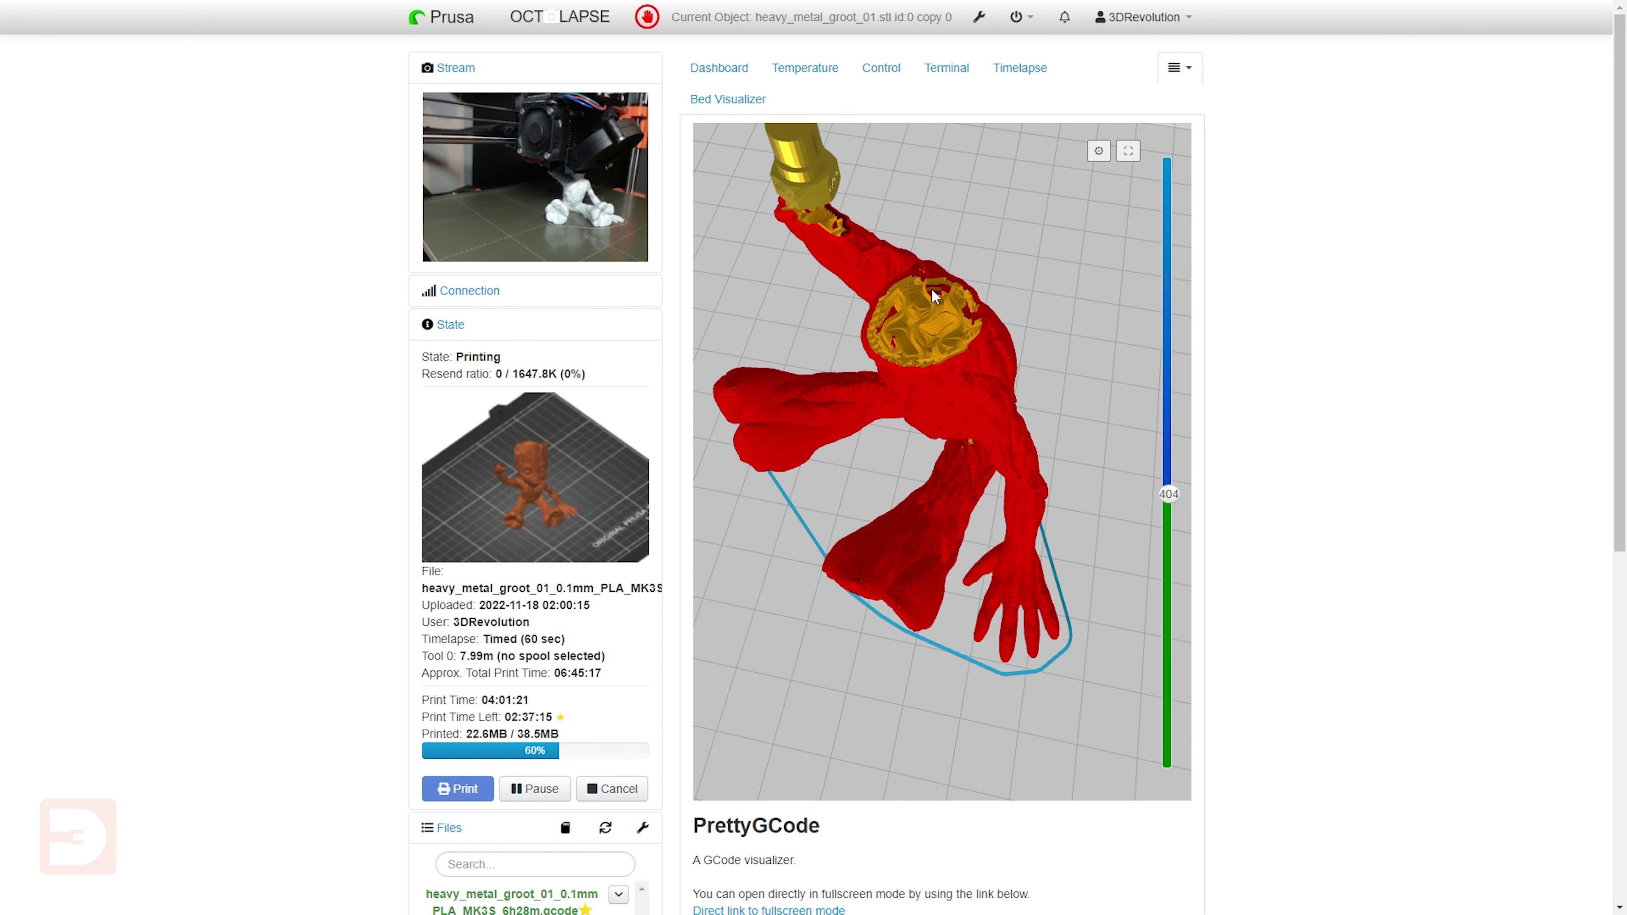
- Orbit the print to a low side view and shift it left
left_click_drag(811, 261, 1236, 298)
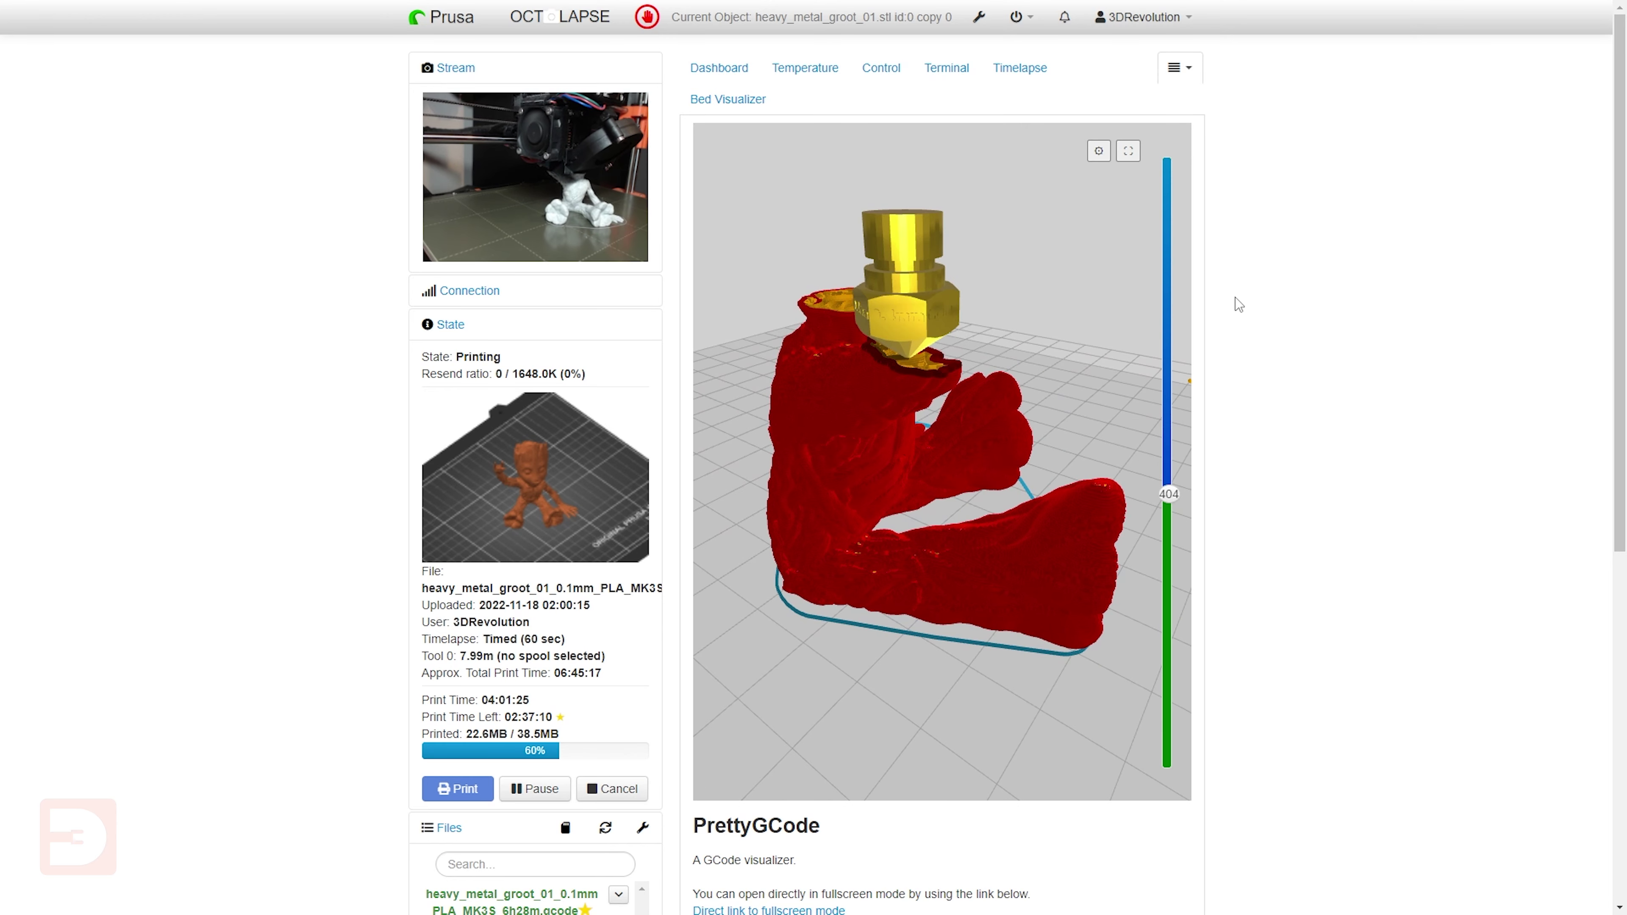
right_click(1235, 297)
left_click(1296, 195)
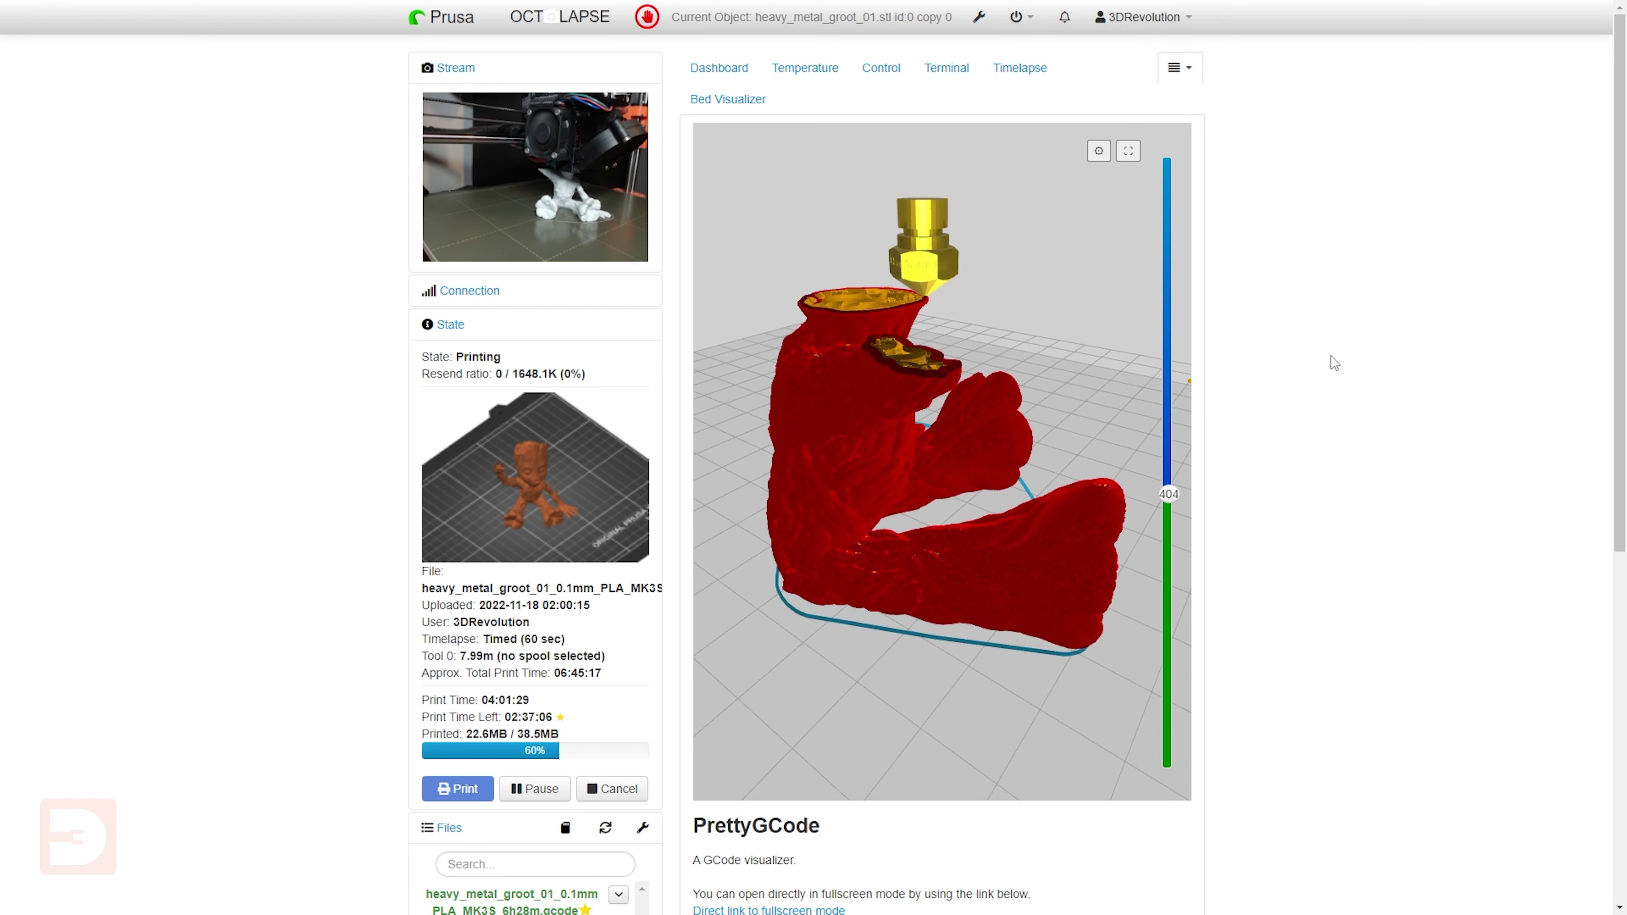
left_click_drag(1057, 382, 975, 392)
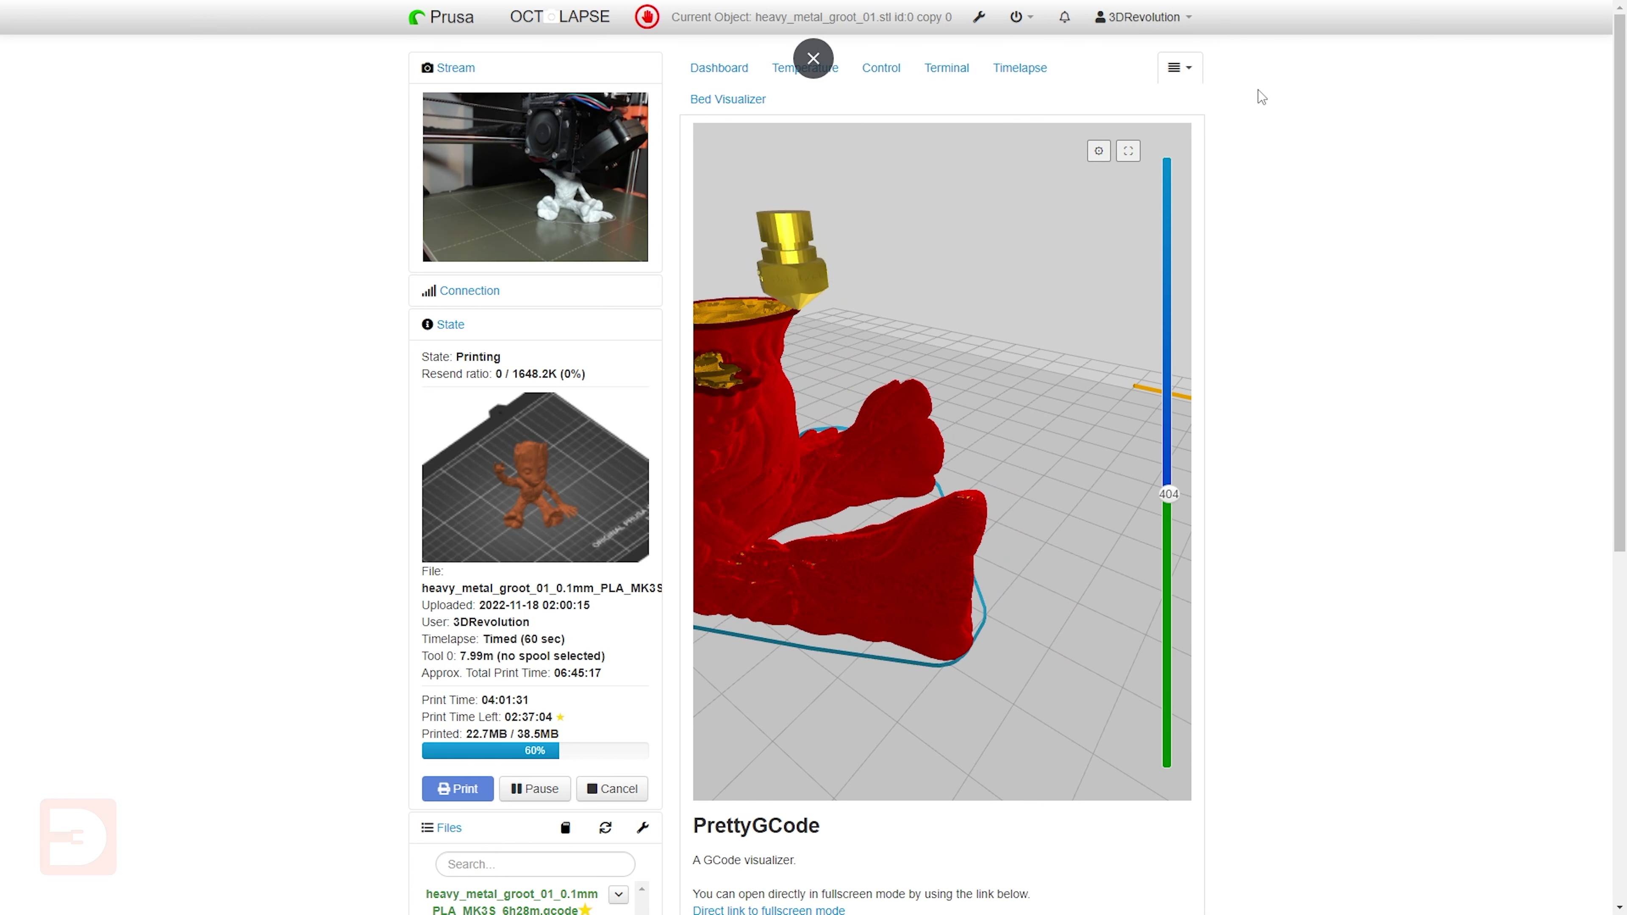